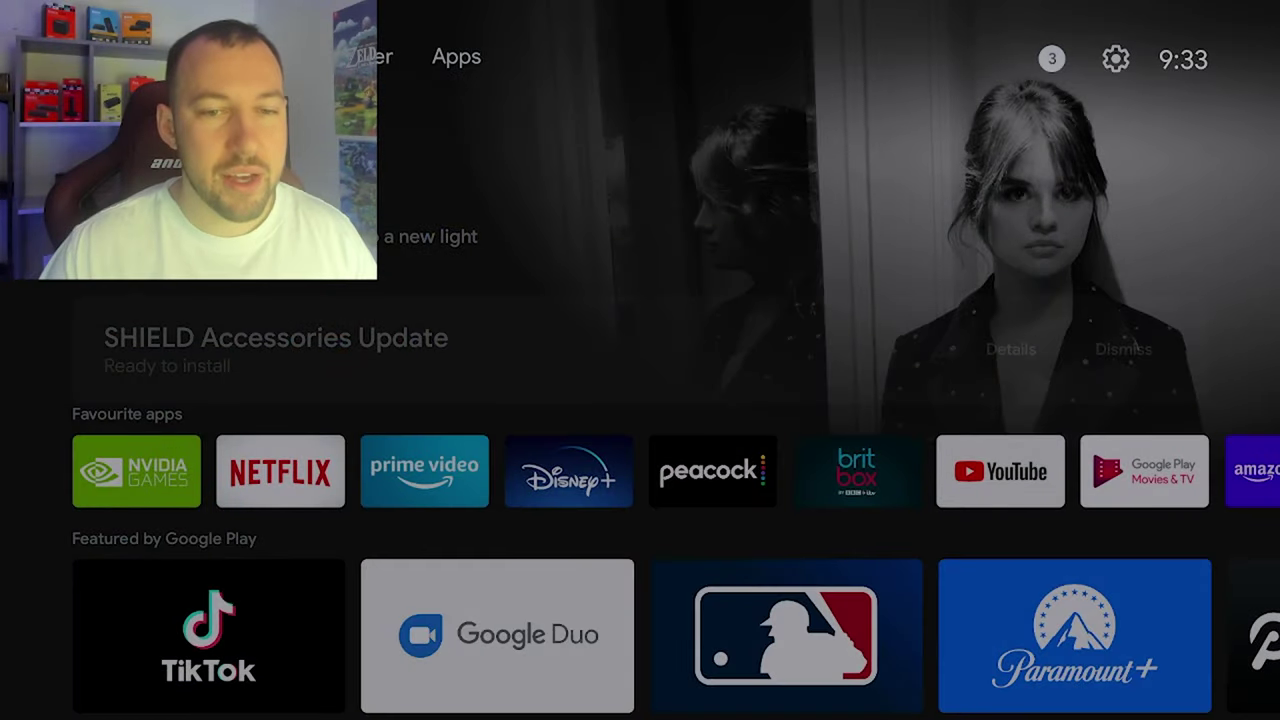
- Open the device settings and go to the About page within Device Preferences
key("Right")
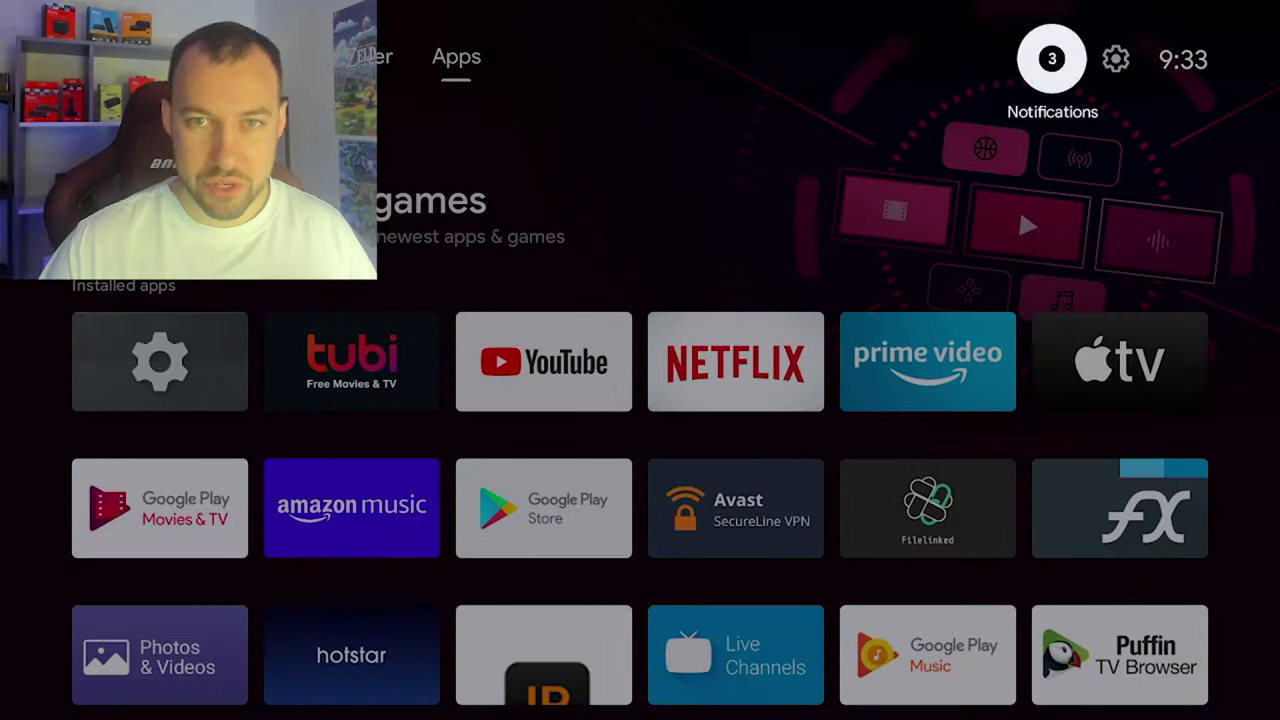
key("Right")
key("Return")
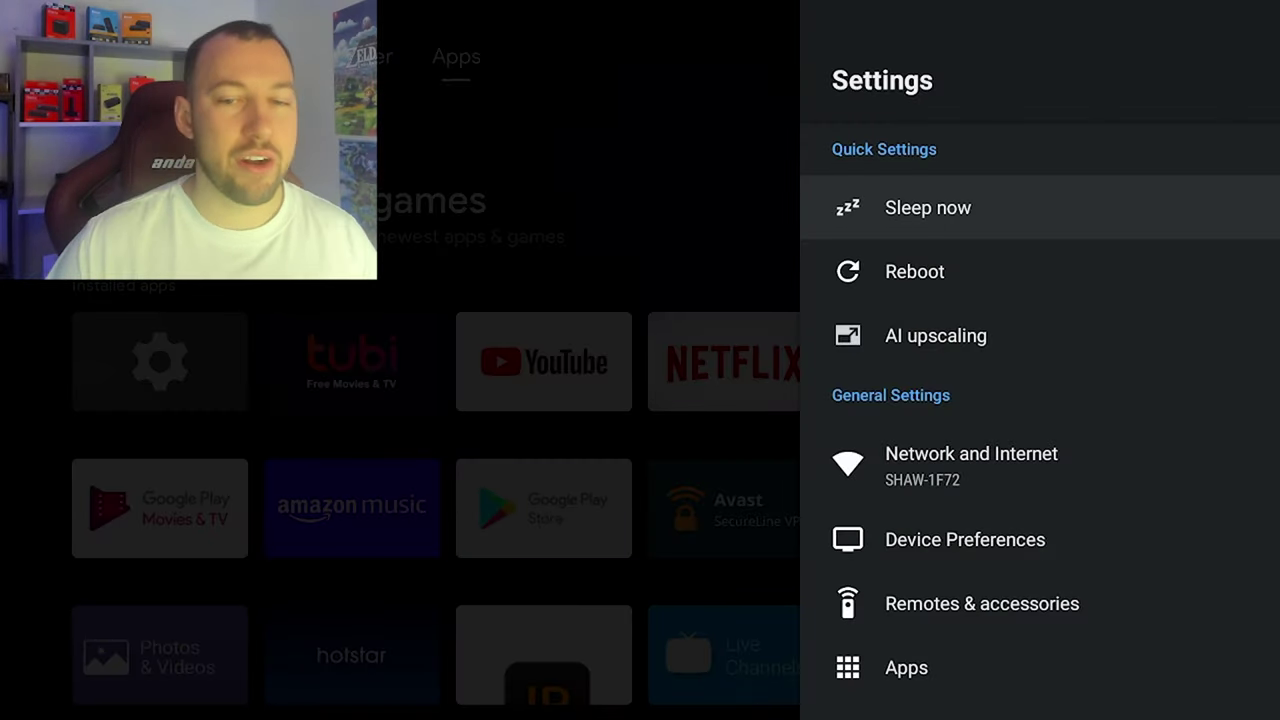
key("Down")
key("Down")
key("Down")
key("Down")
key("Down")
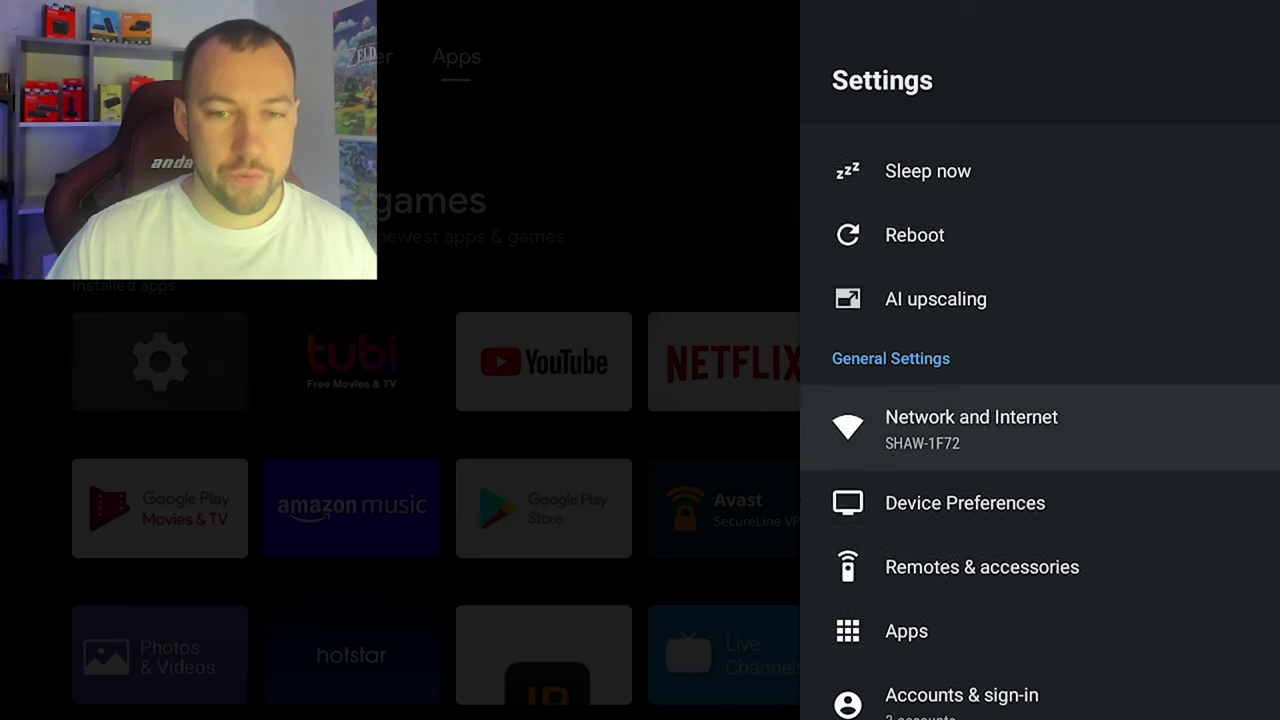
key("Up")
key("Up")
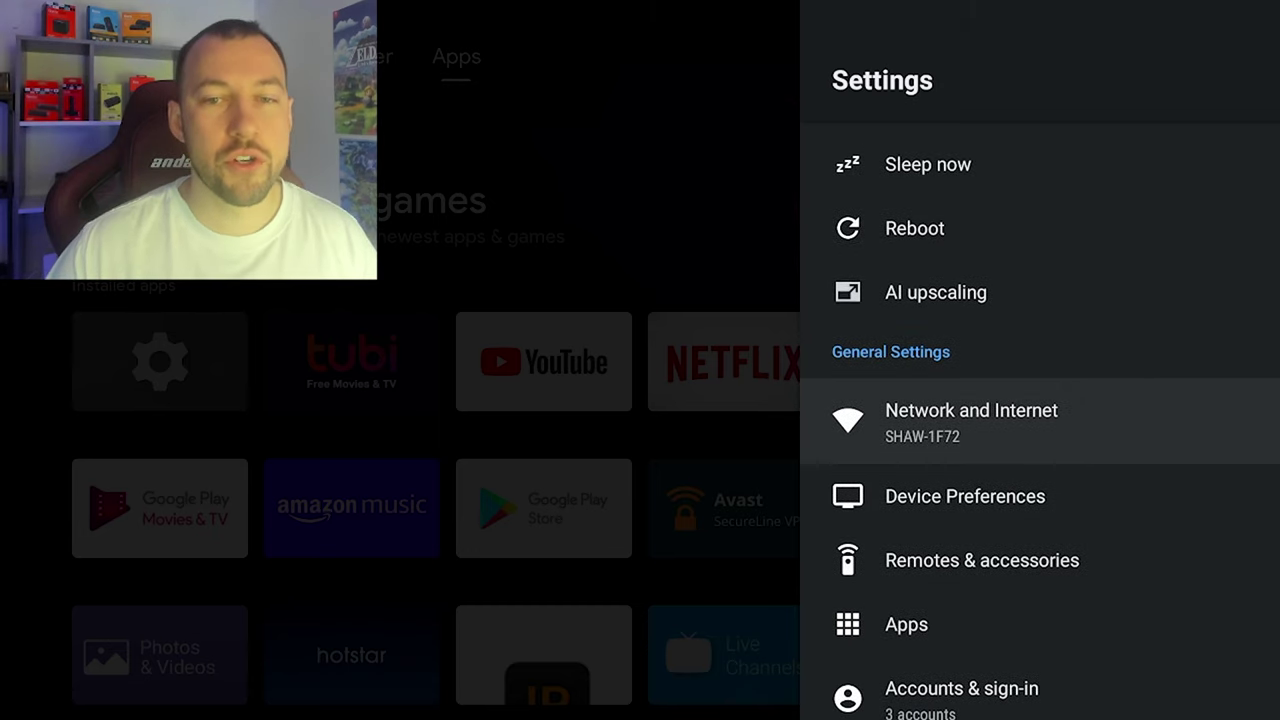
key("Down")
key("Return")
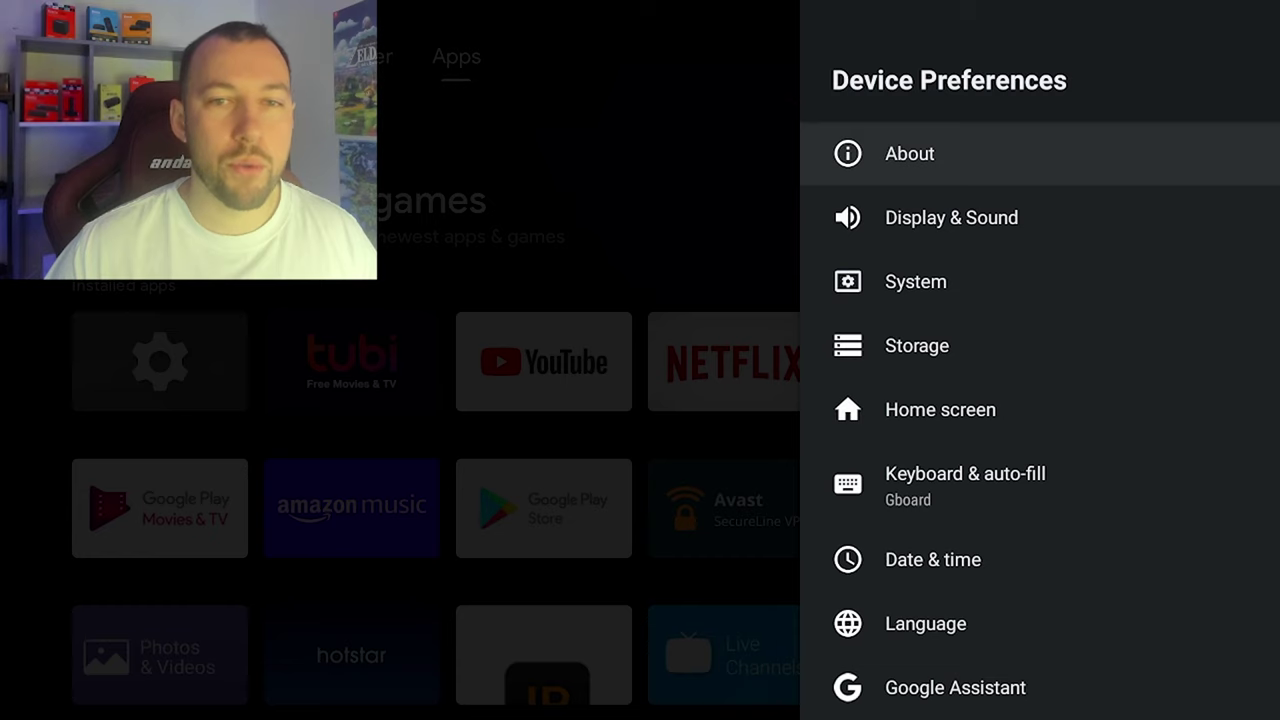
key("Escape")
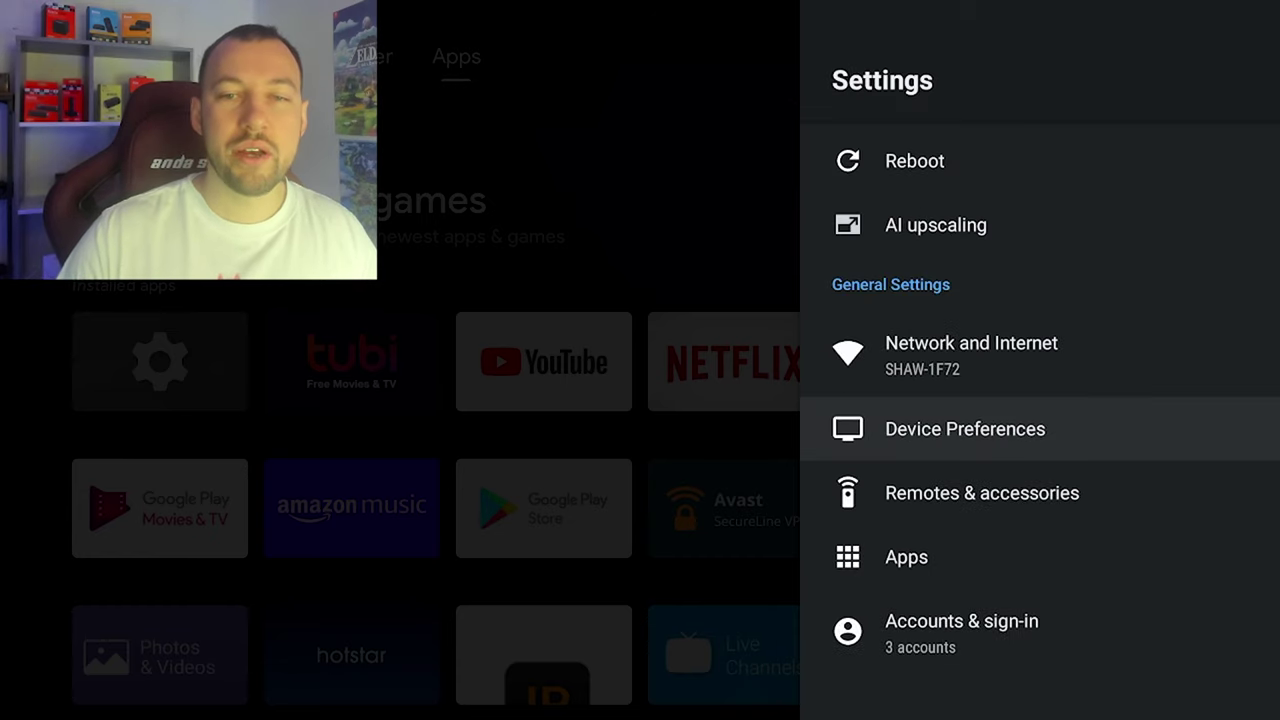
key("Return")
key("Return")
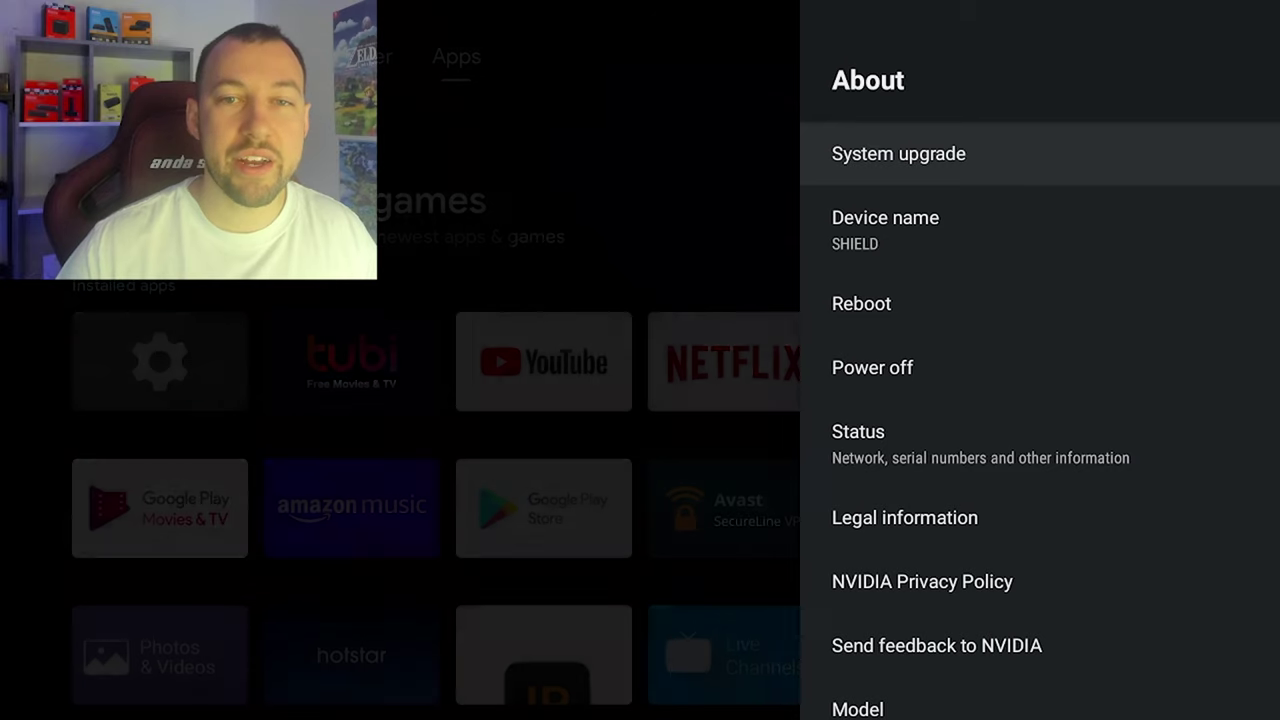
- View the System upgrade options under About, then return to Device Preferences
key("Return")
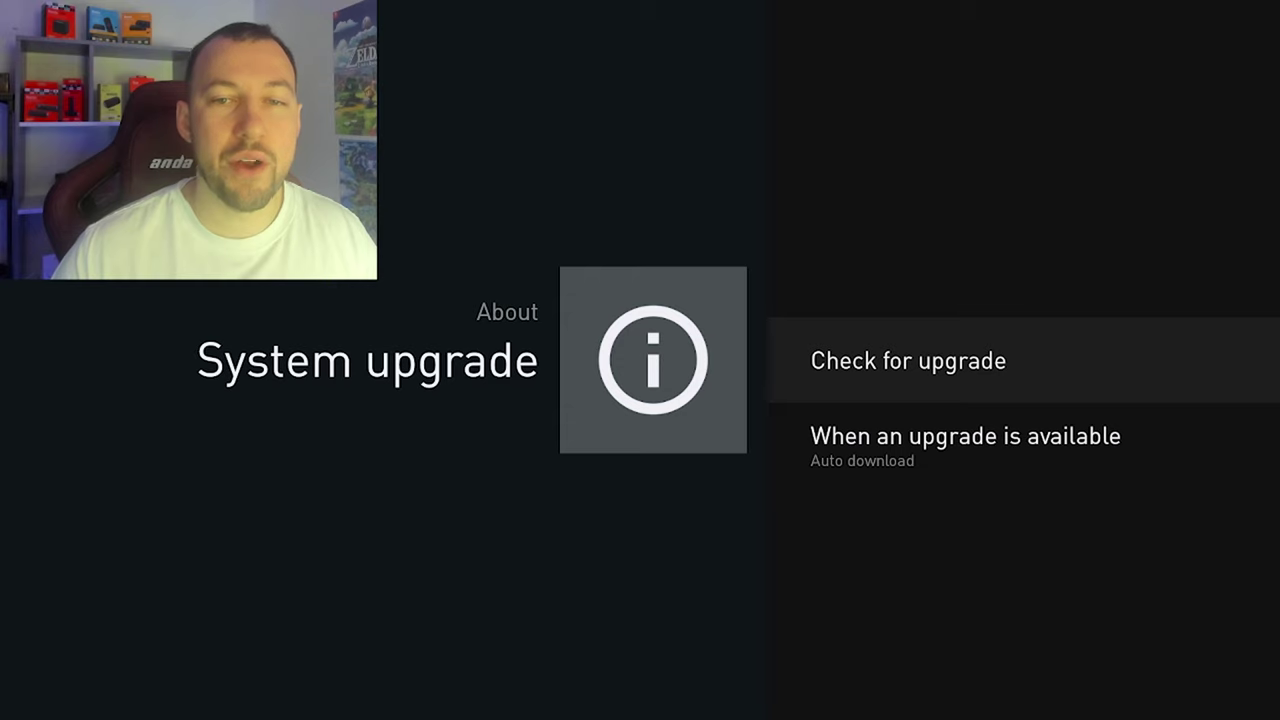
key("Return")
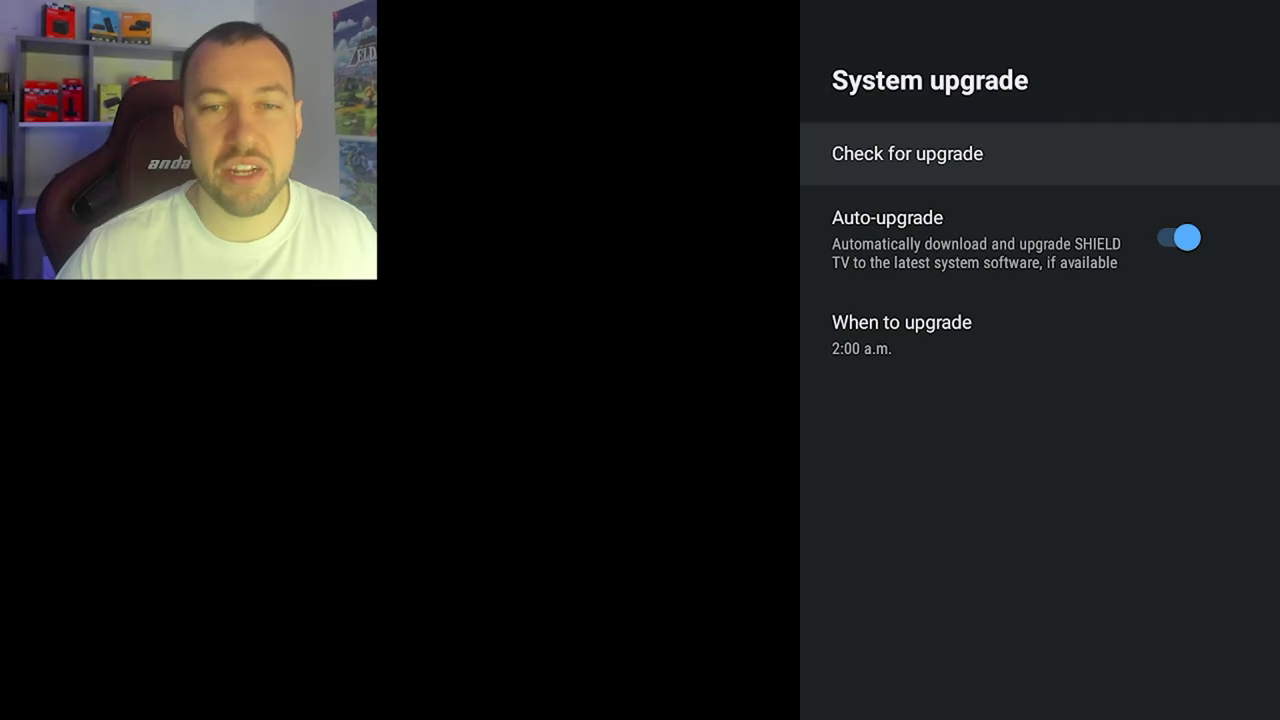
key("Escape")
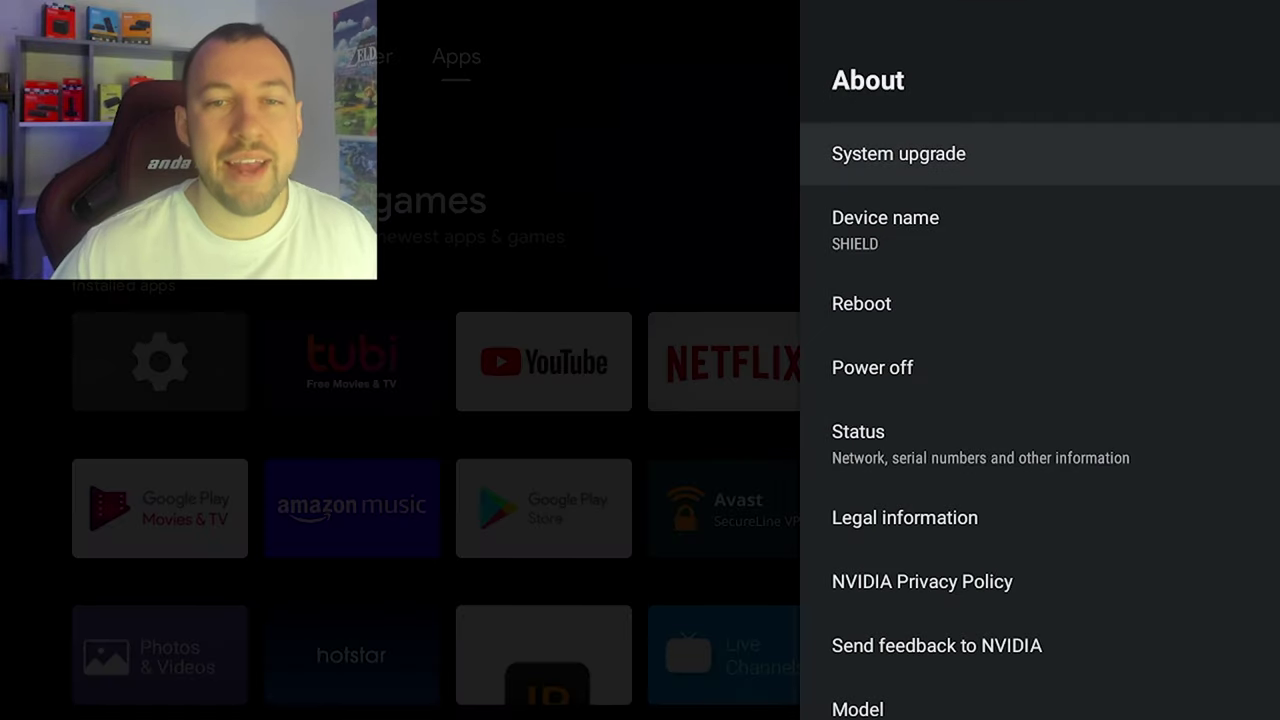
key("Escape")
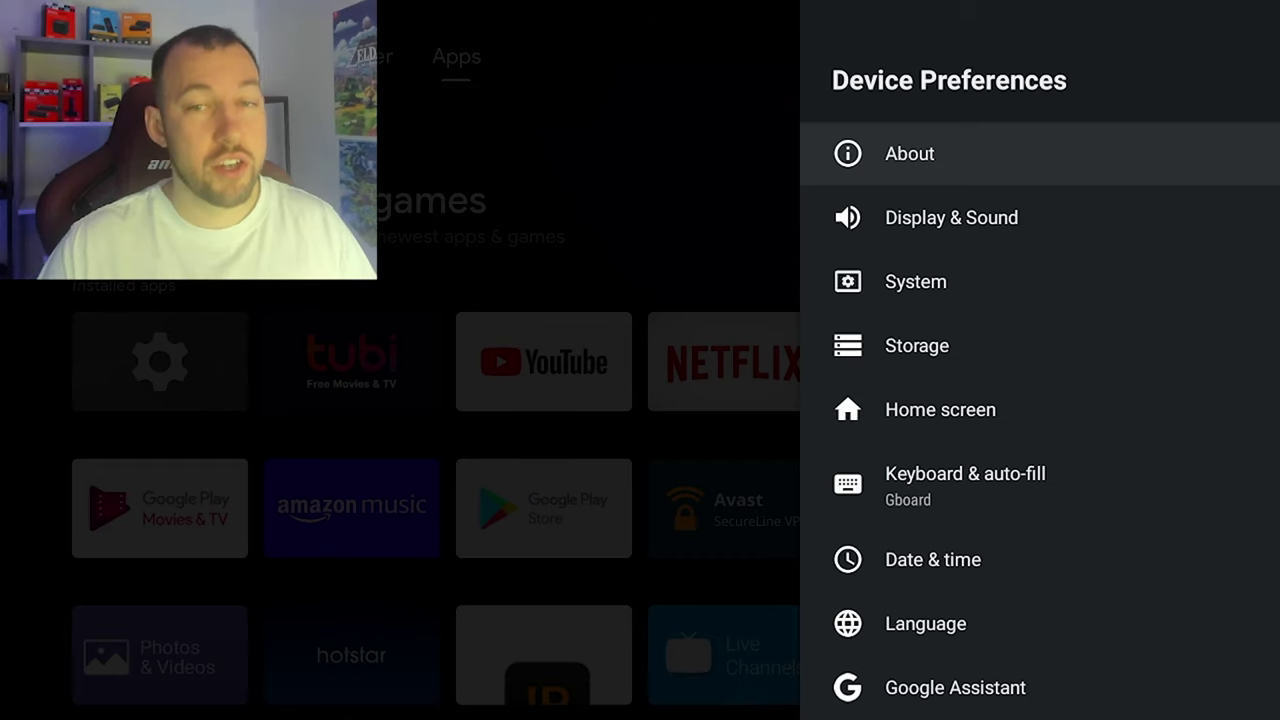
- Look at the device name setting on the About page and leave it
key("Return")
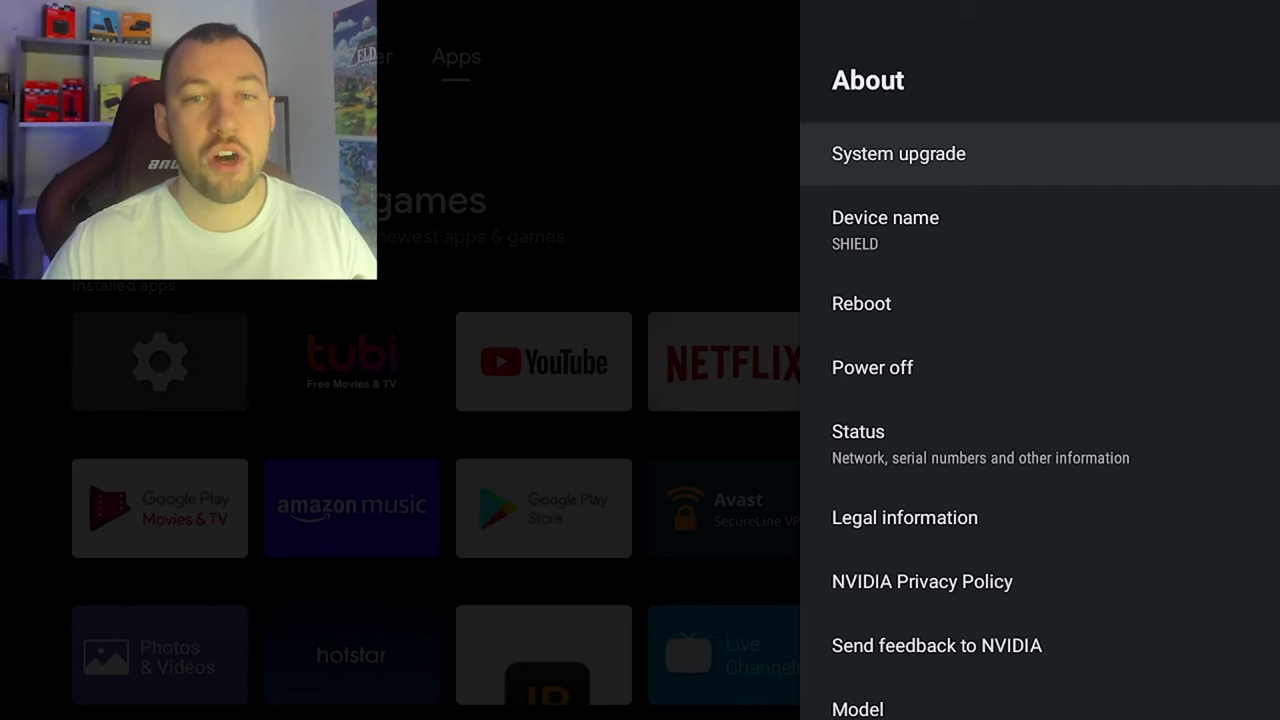
key("Down")
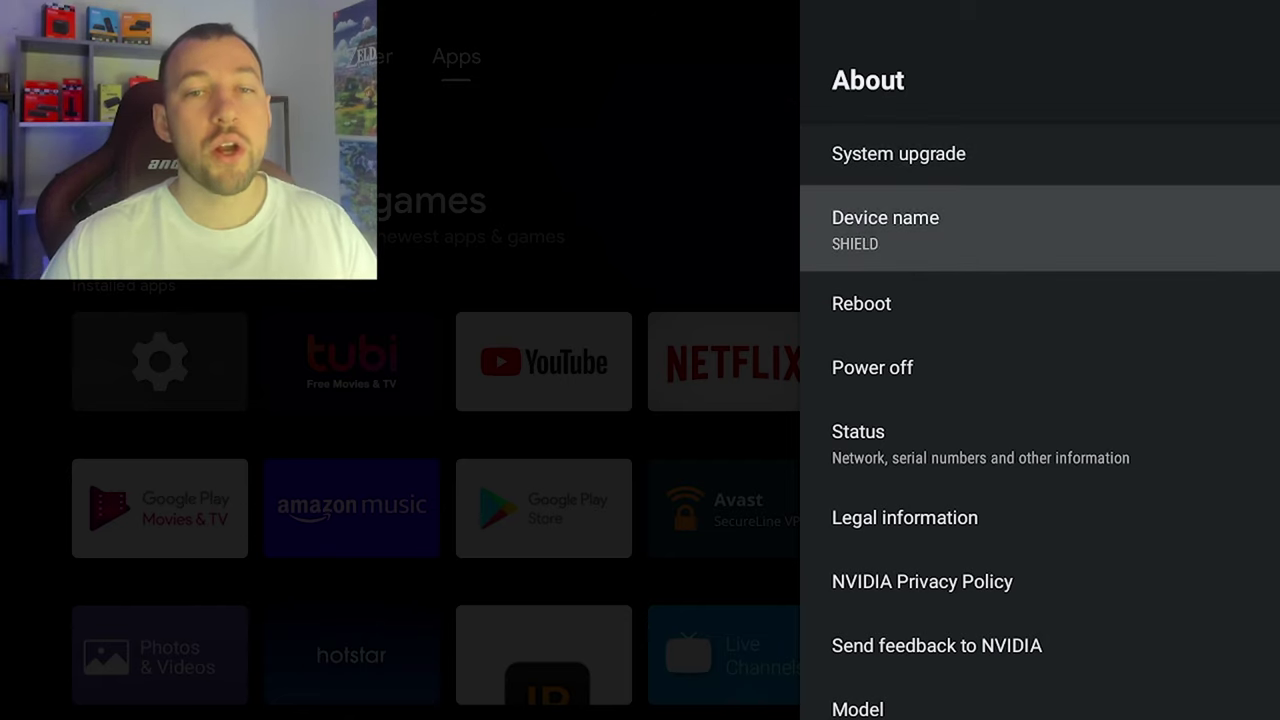
key("Return")
key("Escape")
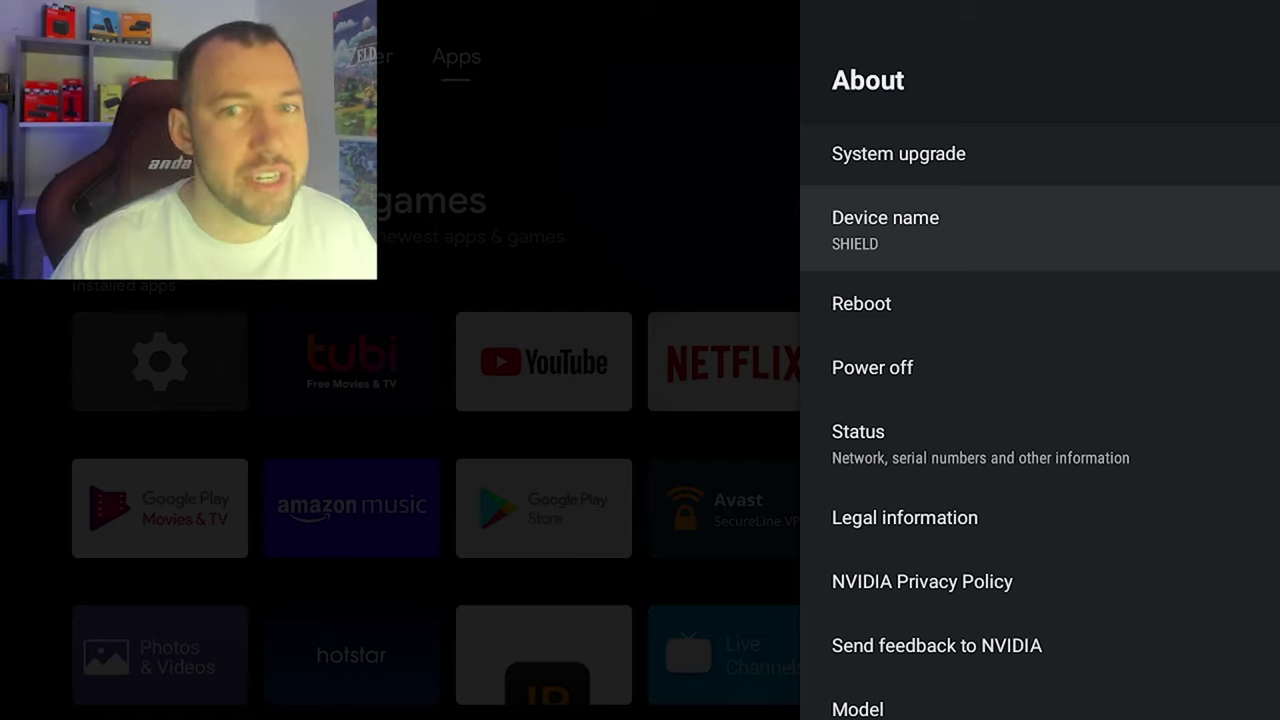
- Try to unlock developer mode by repeatedly activating the Build entry on the About page, then return to Device Preferences
key("Down")
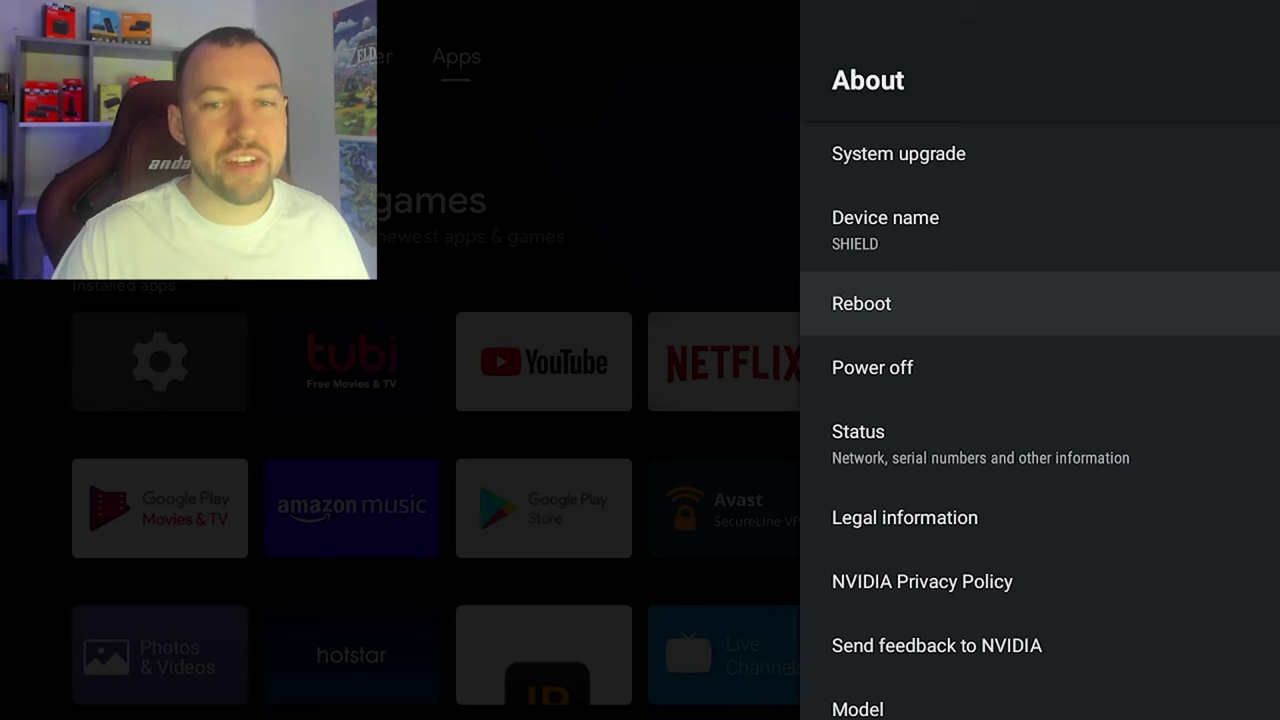
key("Down")
key("Down")
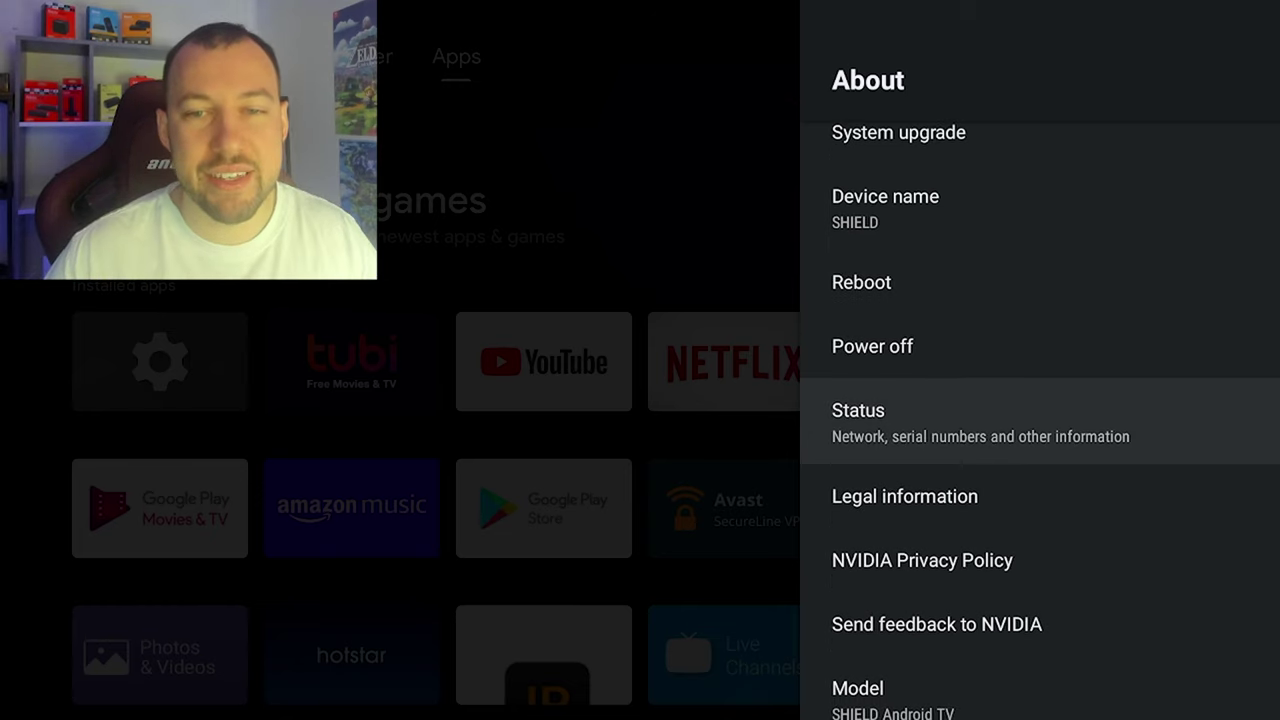
key("Down")
key("Down")
key("Down")
key("Down")
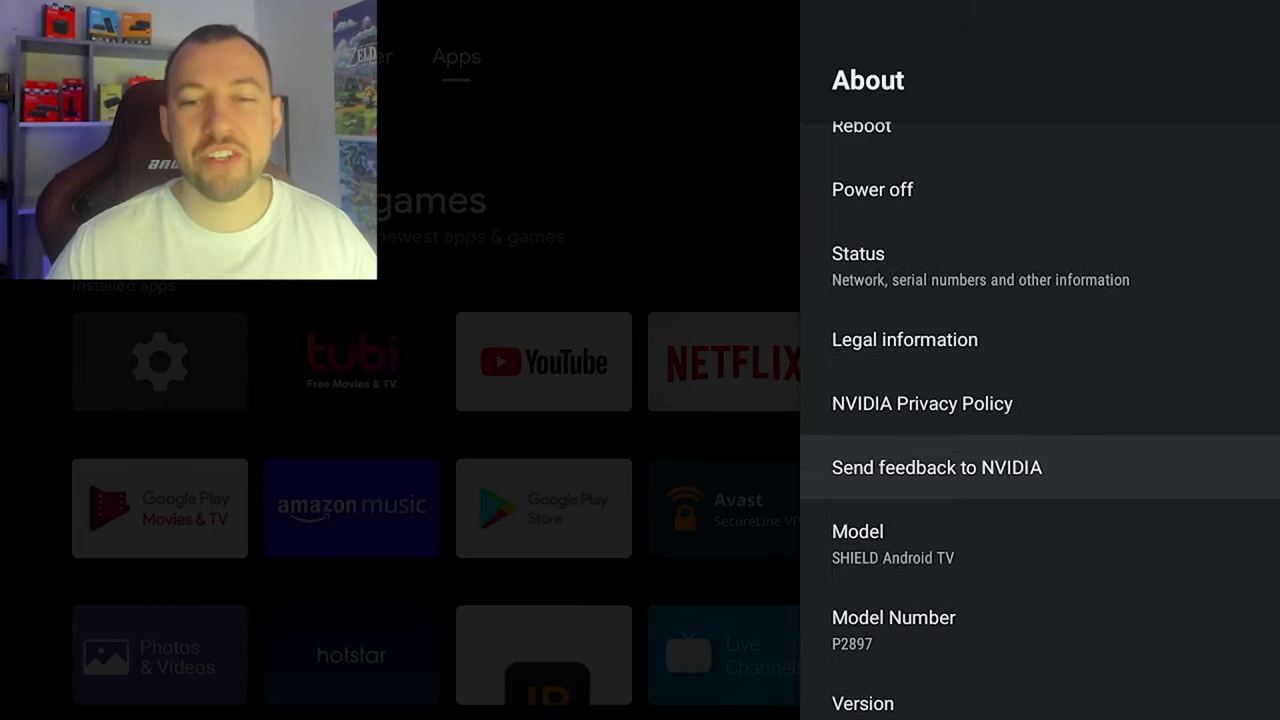
key("Down")
key("Down")
key("Down")
key("Down")
key("Down")
key("Down")
key("Down")
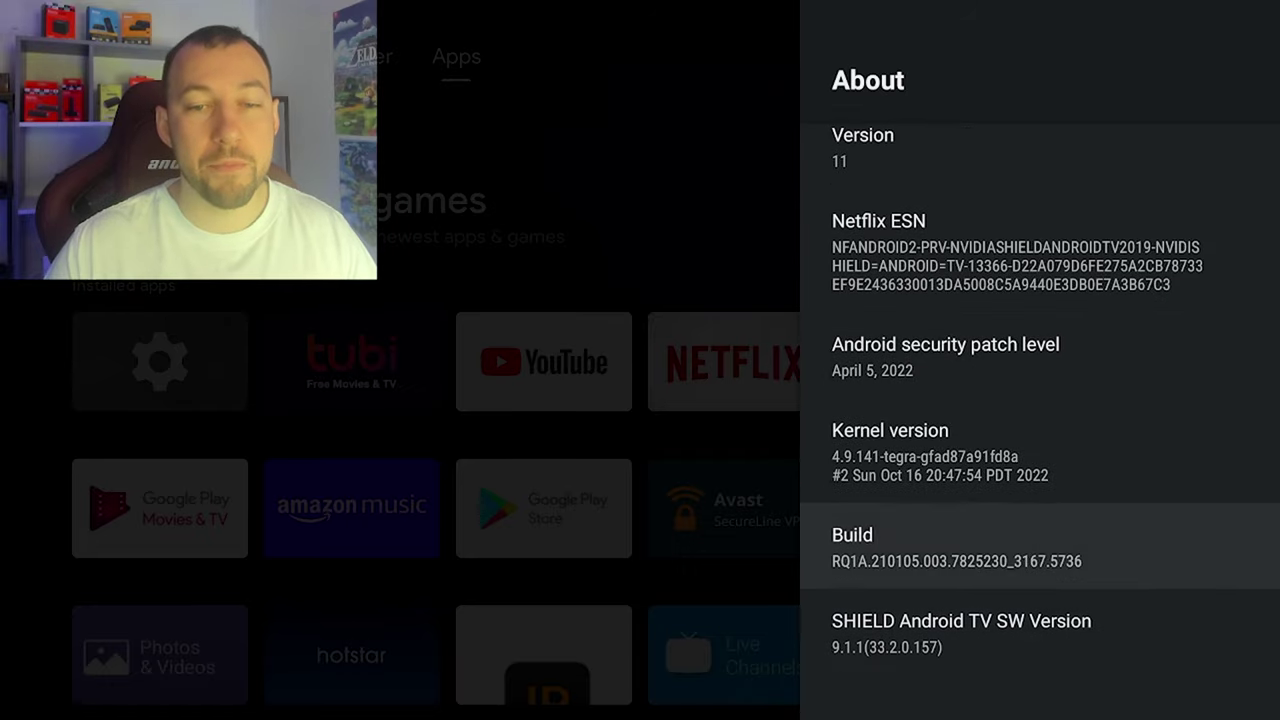
key("Up")
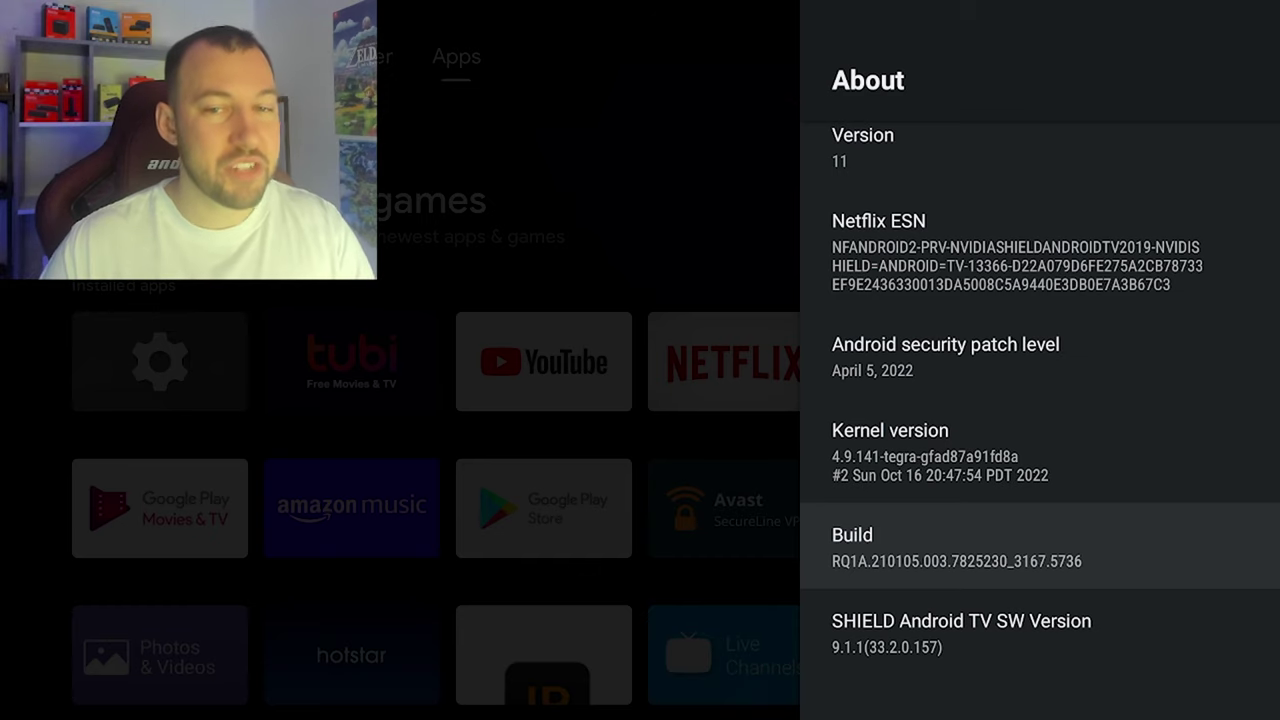
key("Return")
key("Return")
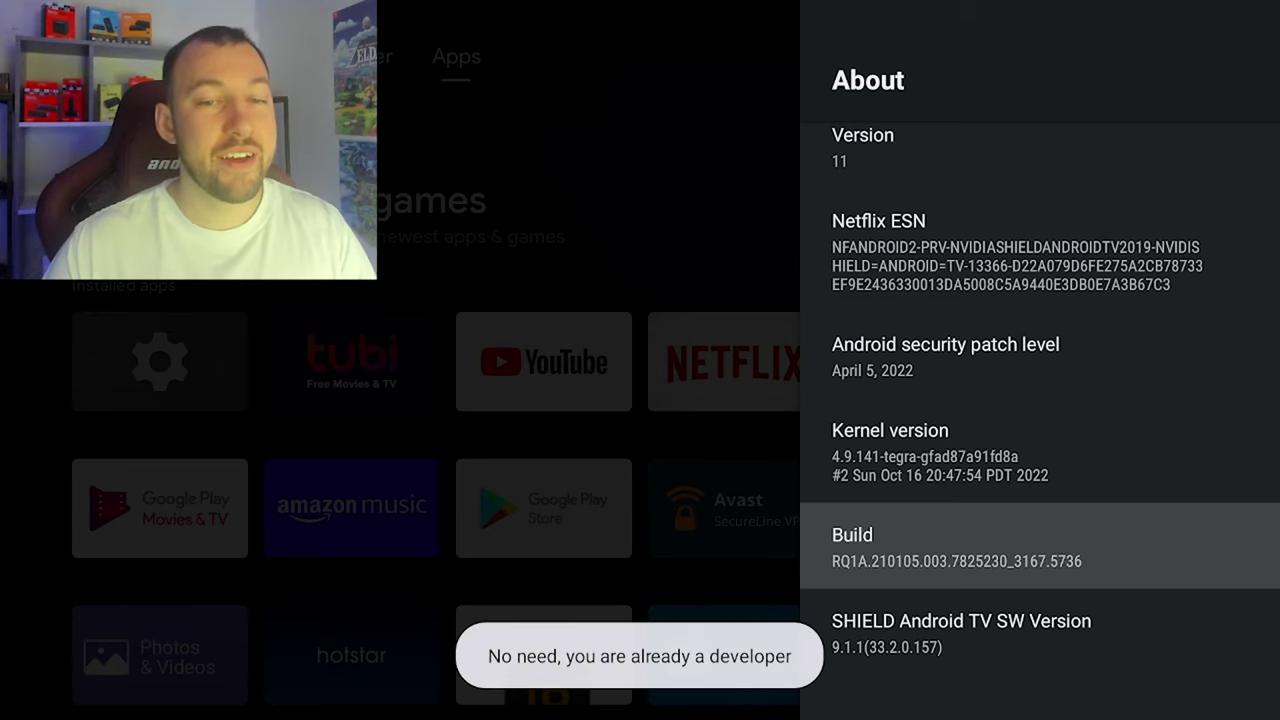
key("Return")
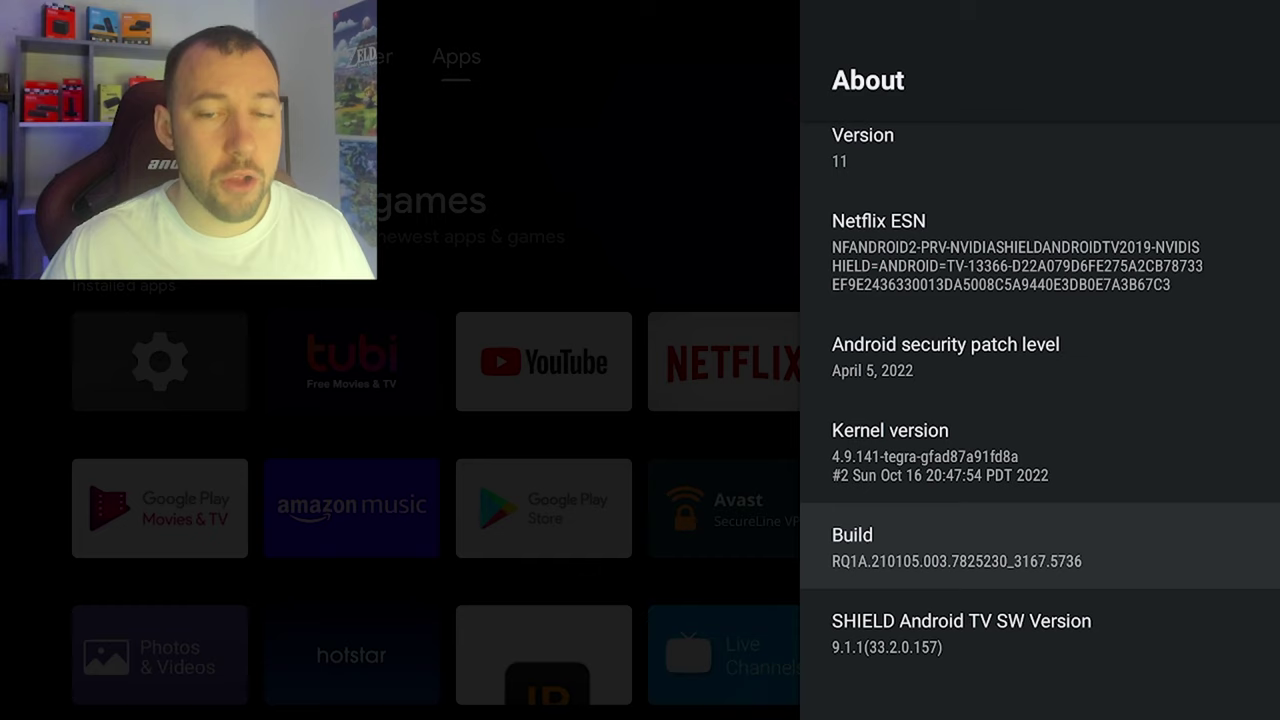
key("Return")
key("Return")
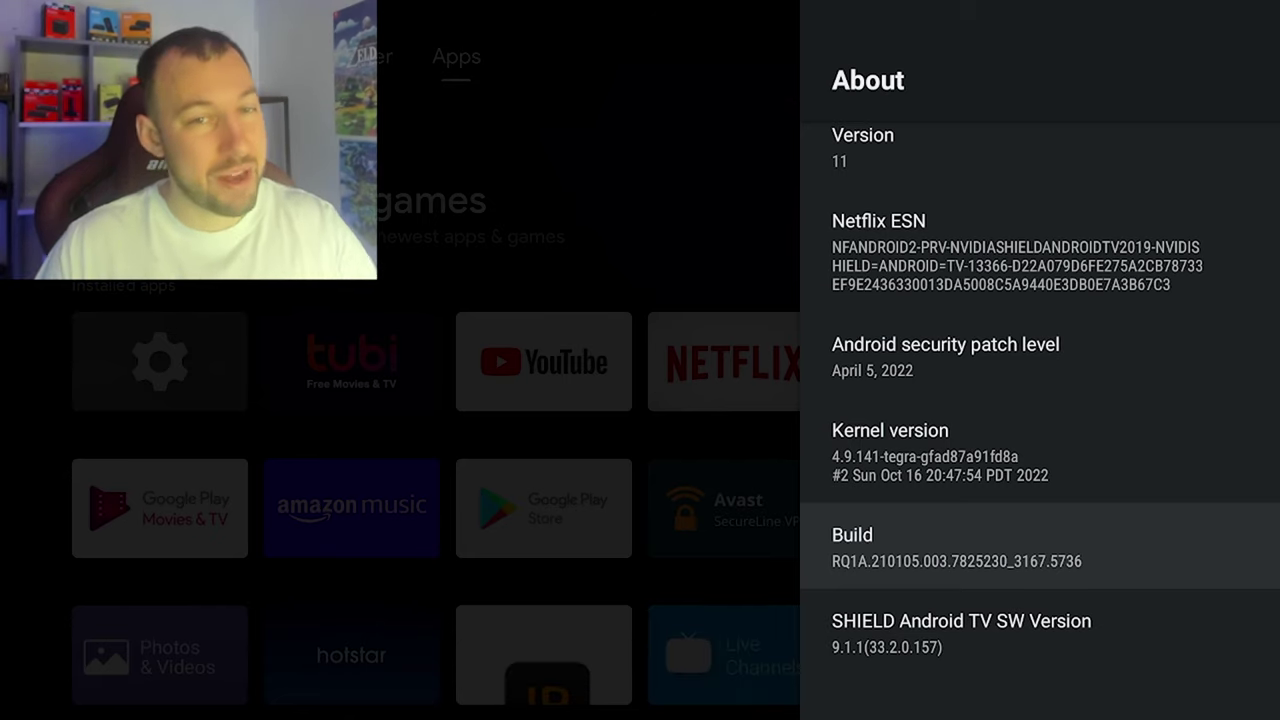
key("Escape")
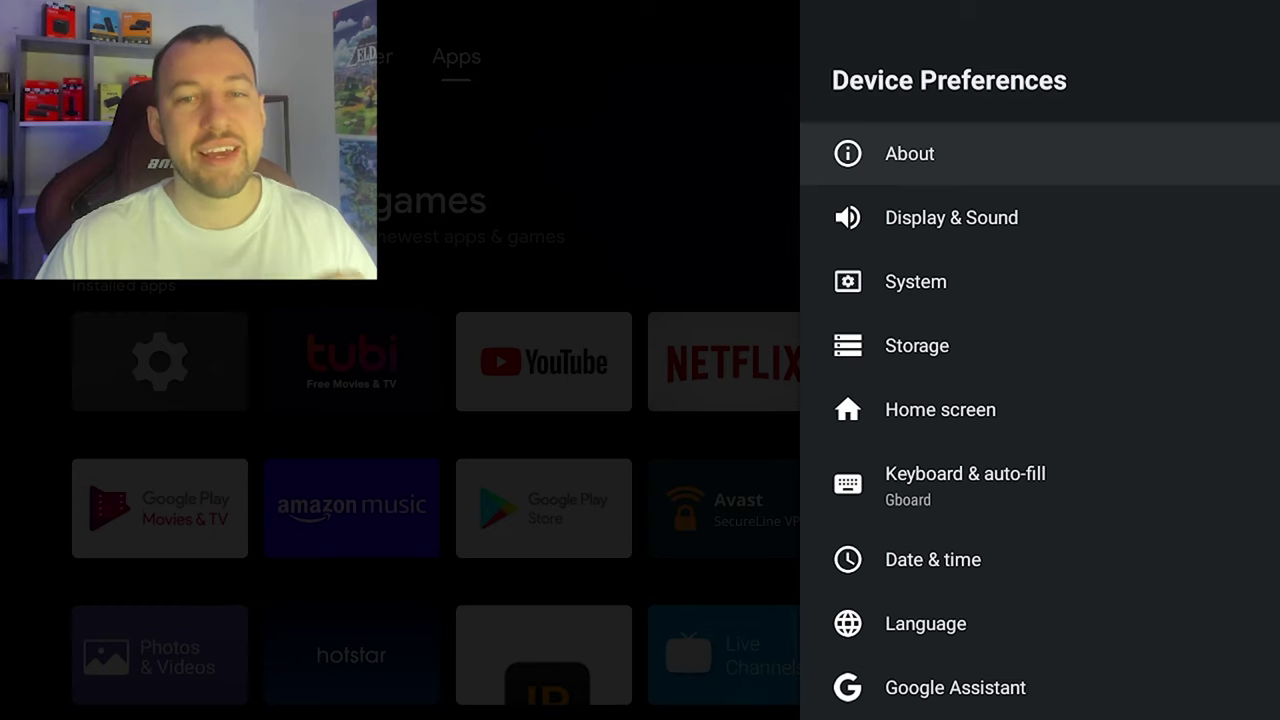
- Set the Display & Sound resolution to the second of the two 1080p 60 Hz options
key("Down")
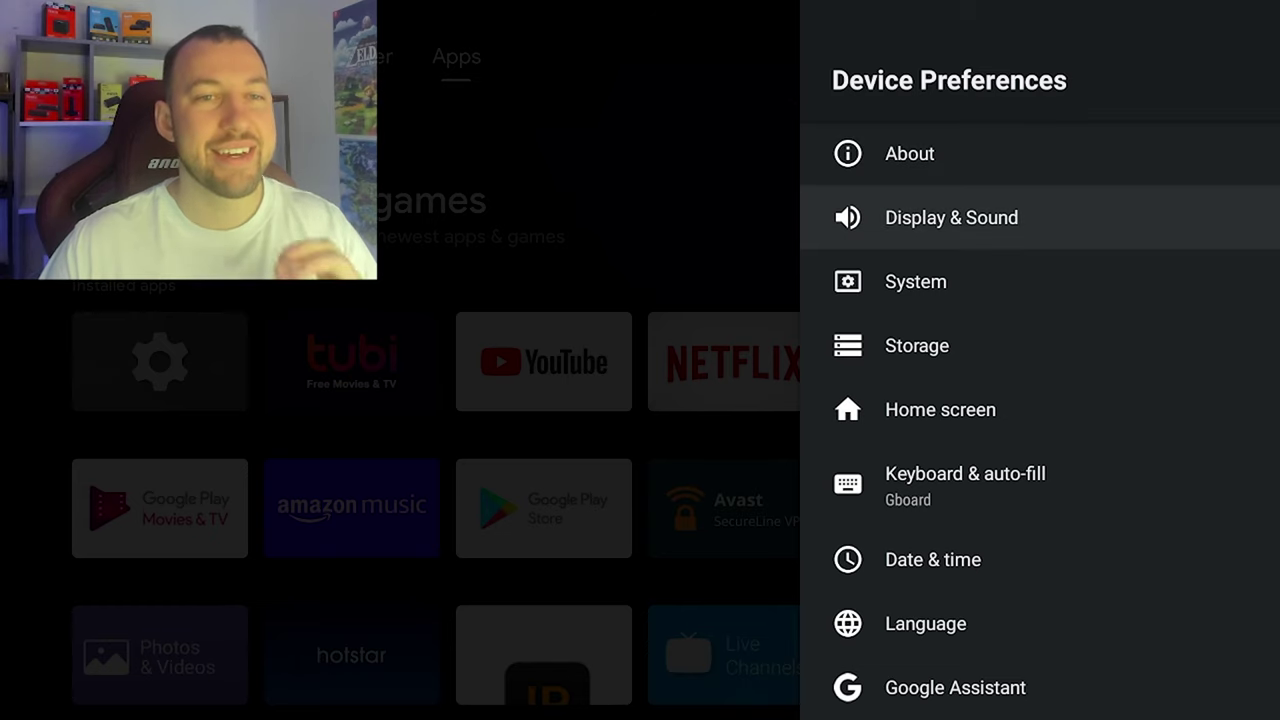
key("Return")
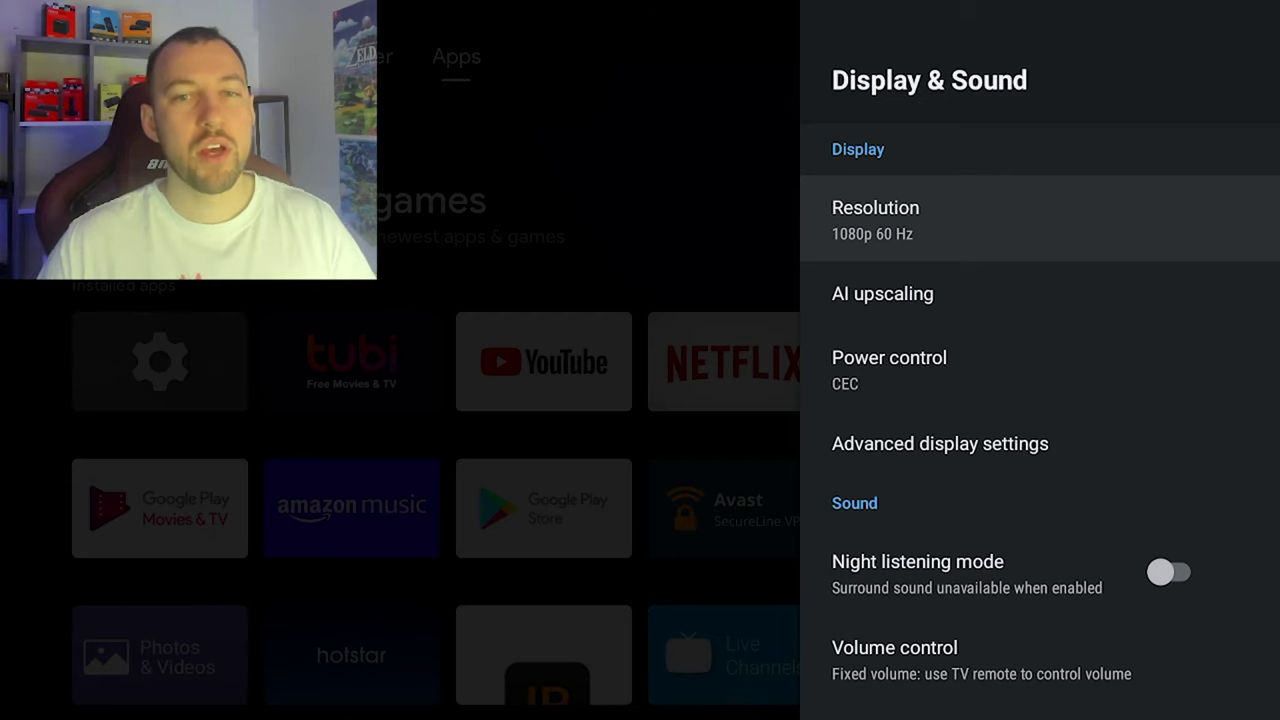
key("Return")
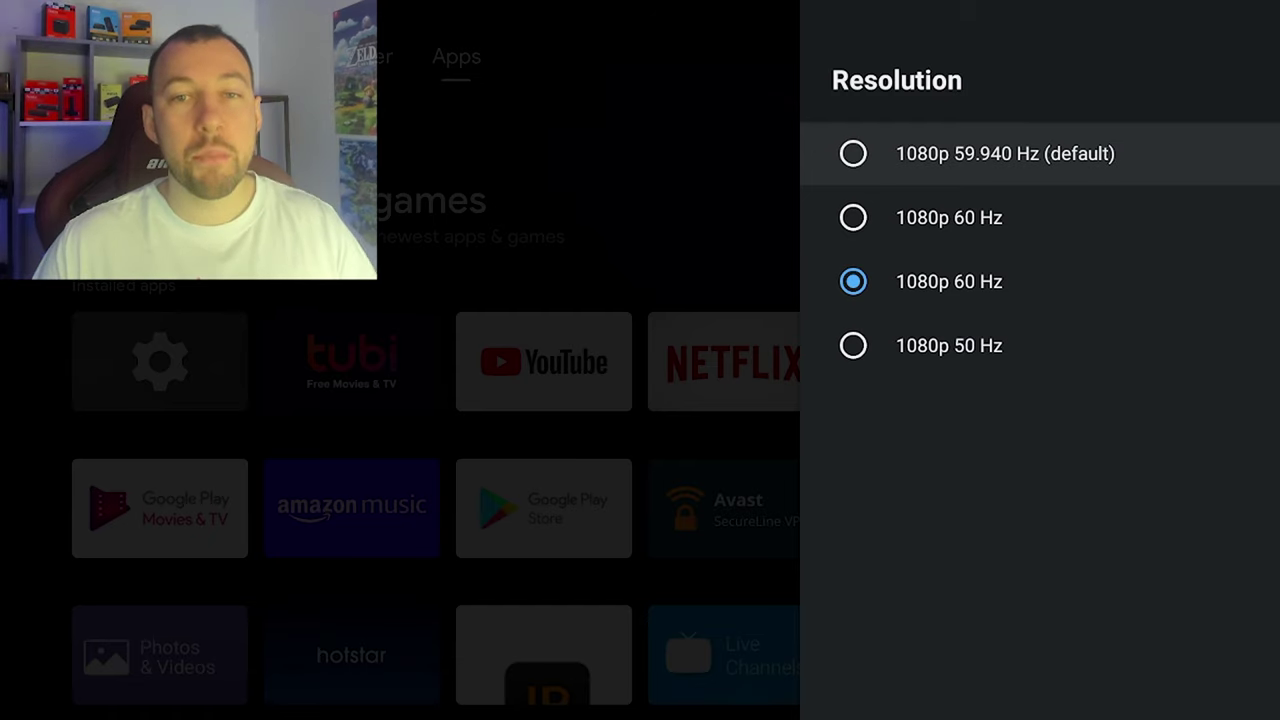
key("Down")
key("Down")
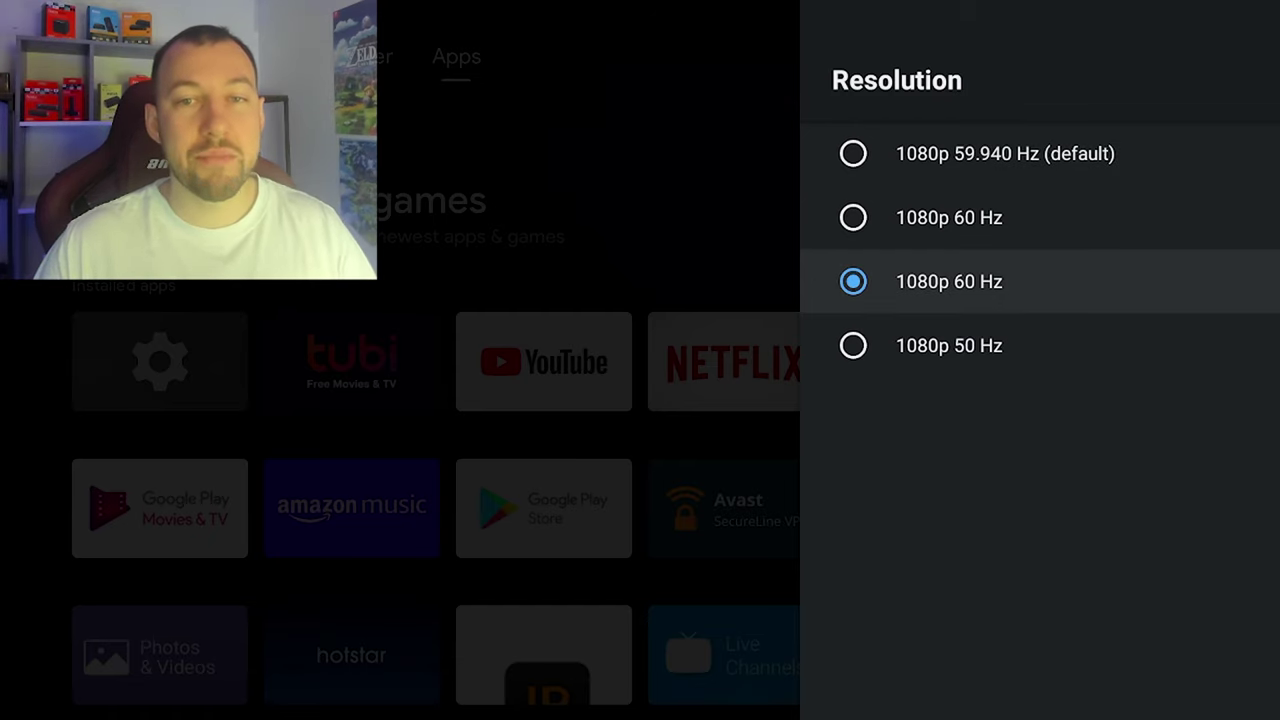
key("Down")
key("Up")
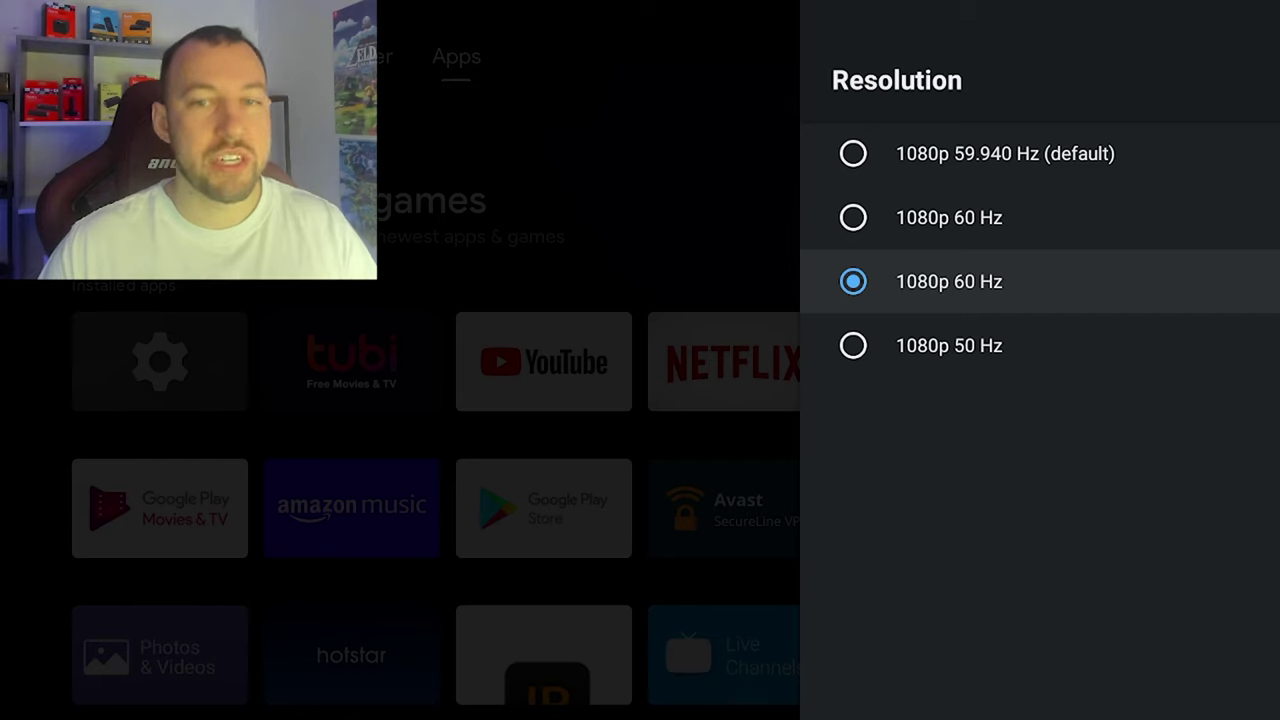
key("Return")
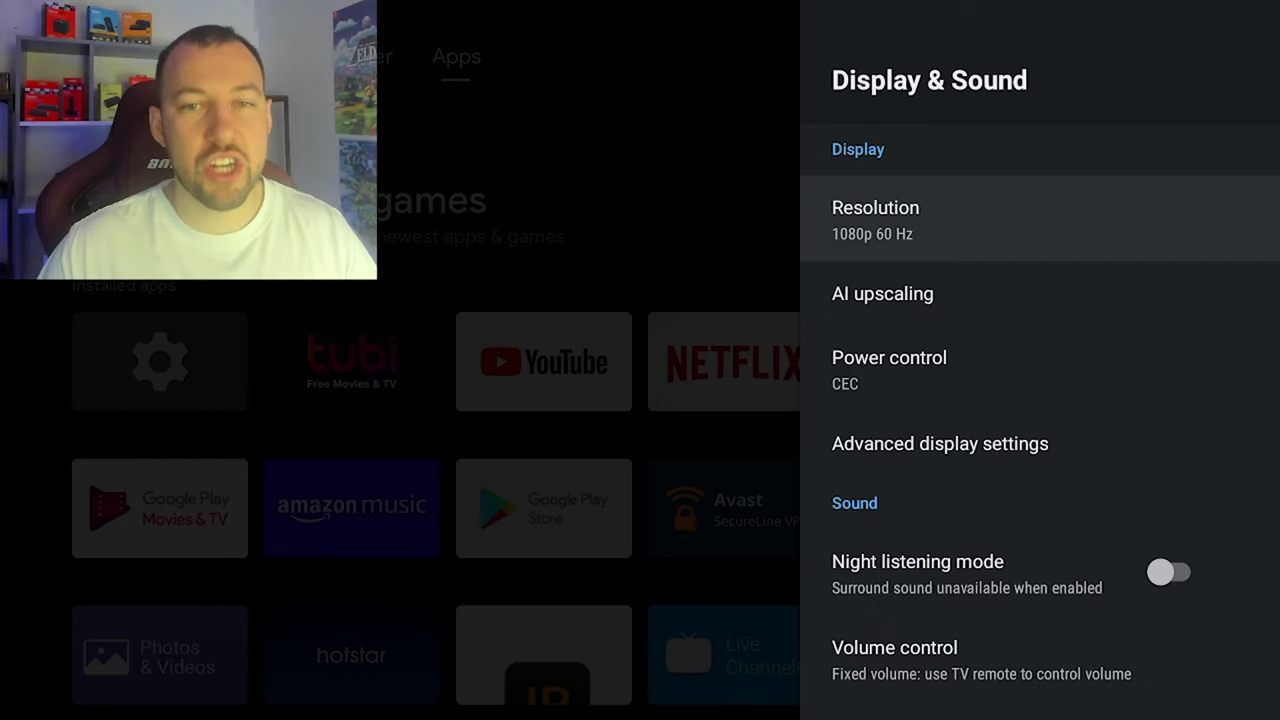
key("Return")
key("Down")
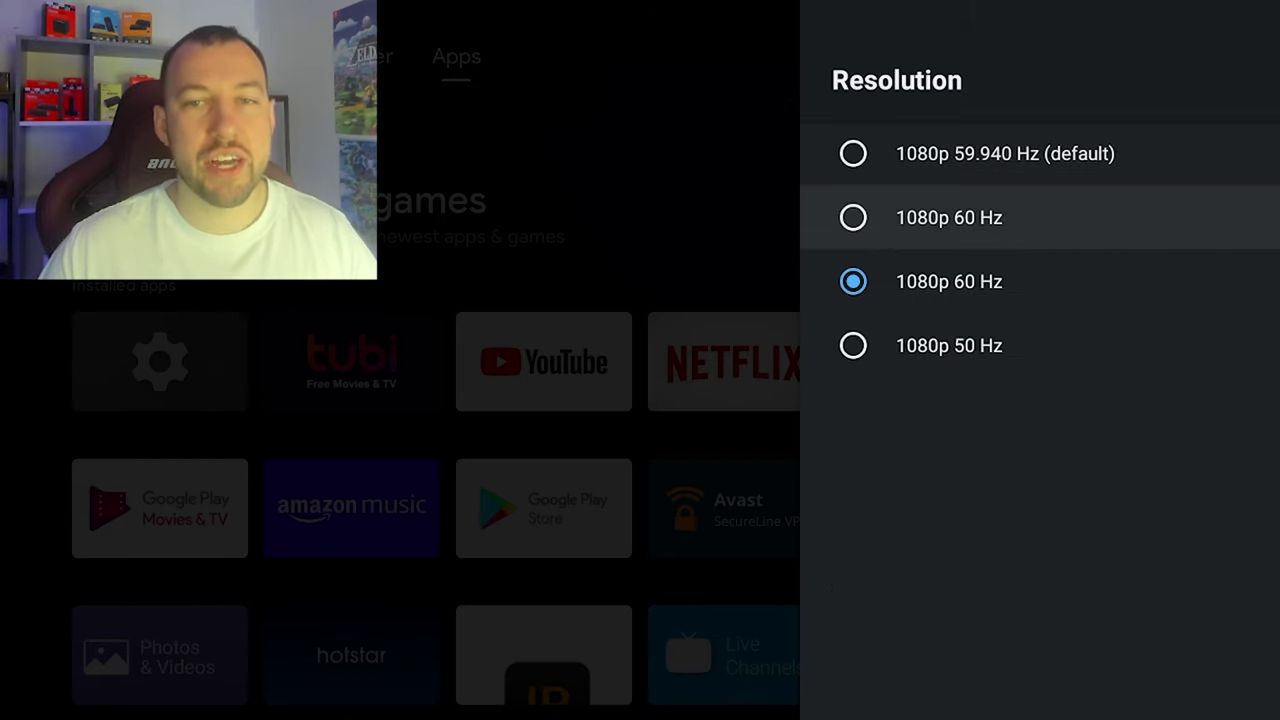
key("Escape")
- Set the video upscaling mode to AI-Enhanced in the AI upscaling settings
key("Down")
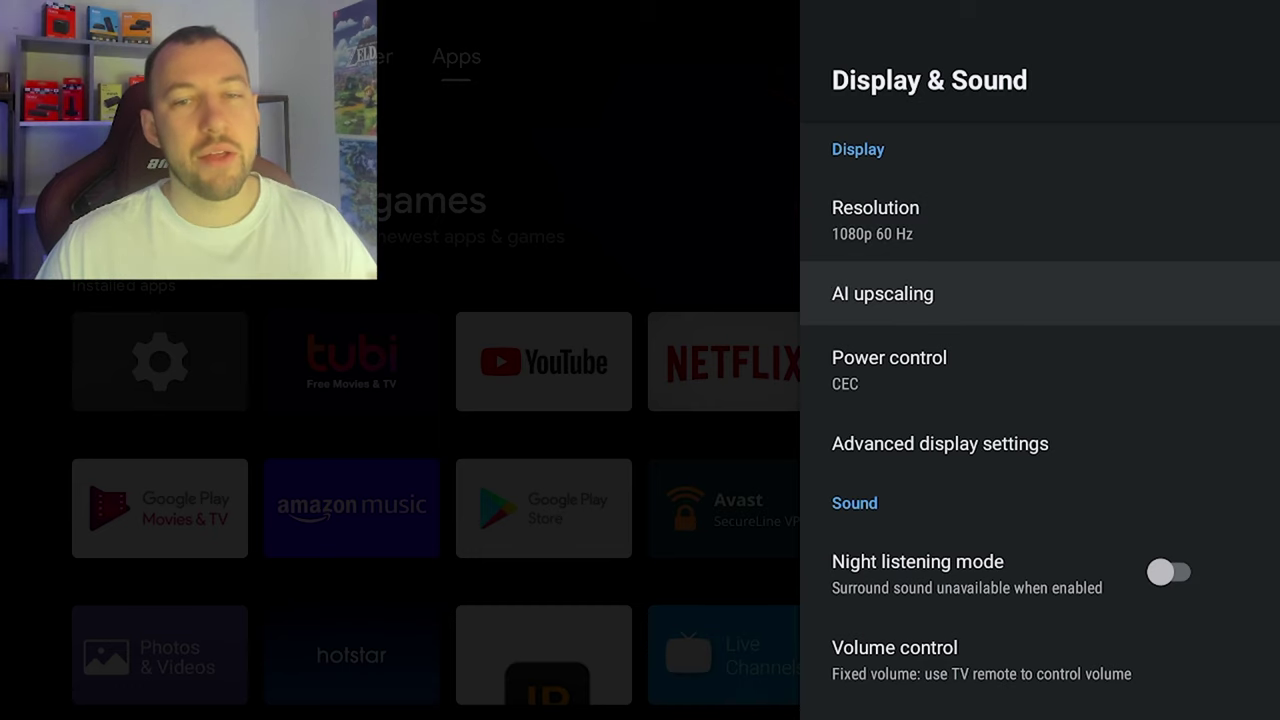
key("Return")
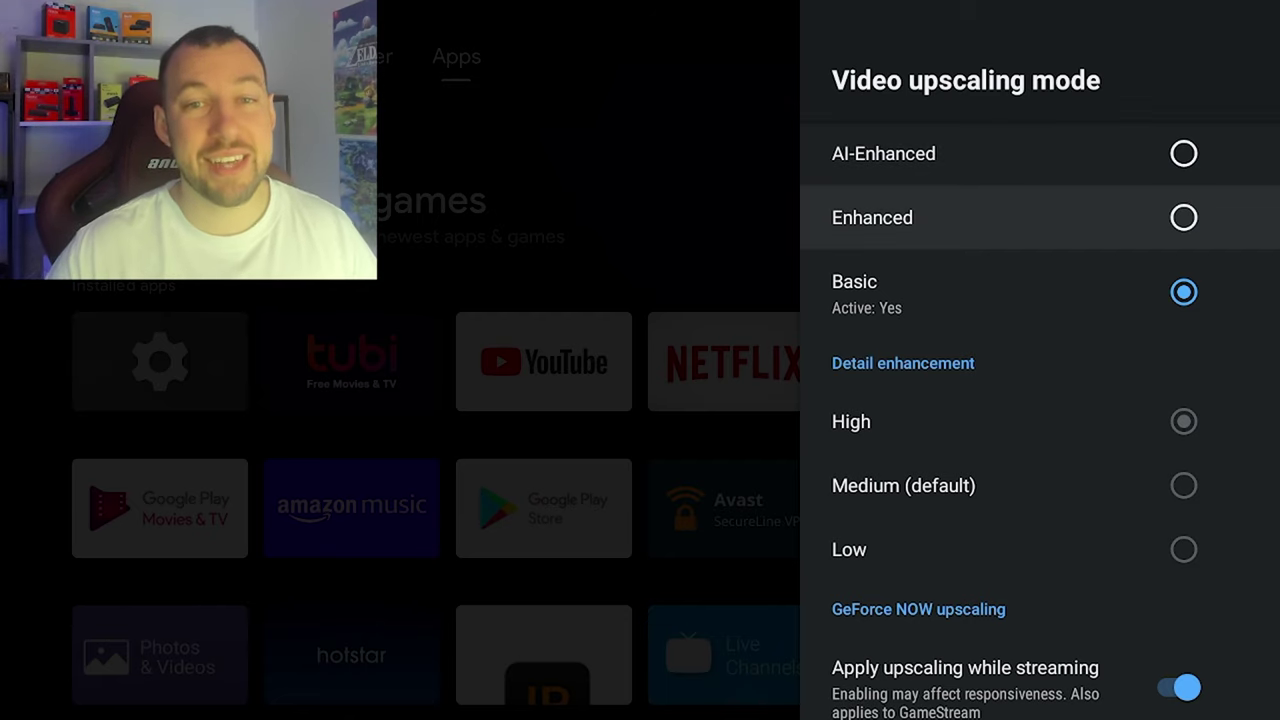
key("Up")
key("Return")
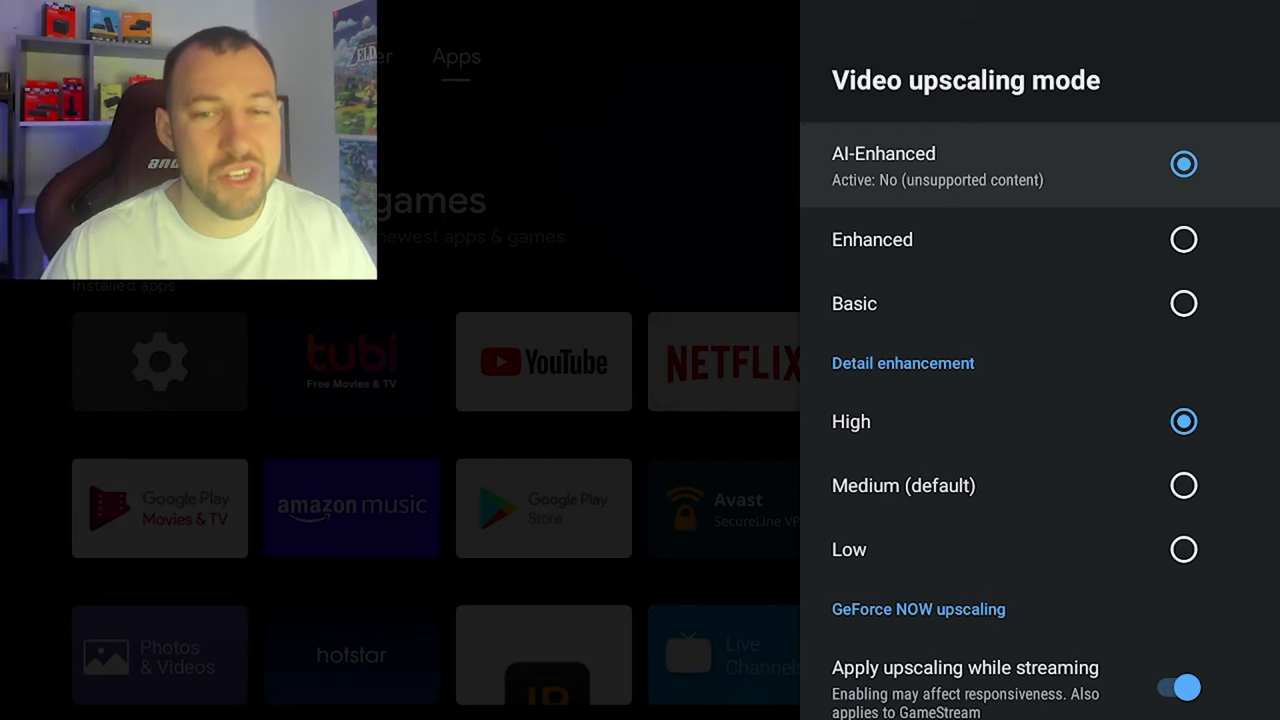
- Review the detail enhancement, GeForce NOW upscaling and AI demo mode options, then return to Display & Sound
key("Down")
key("Down")
key("Down")
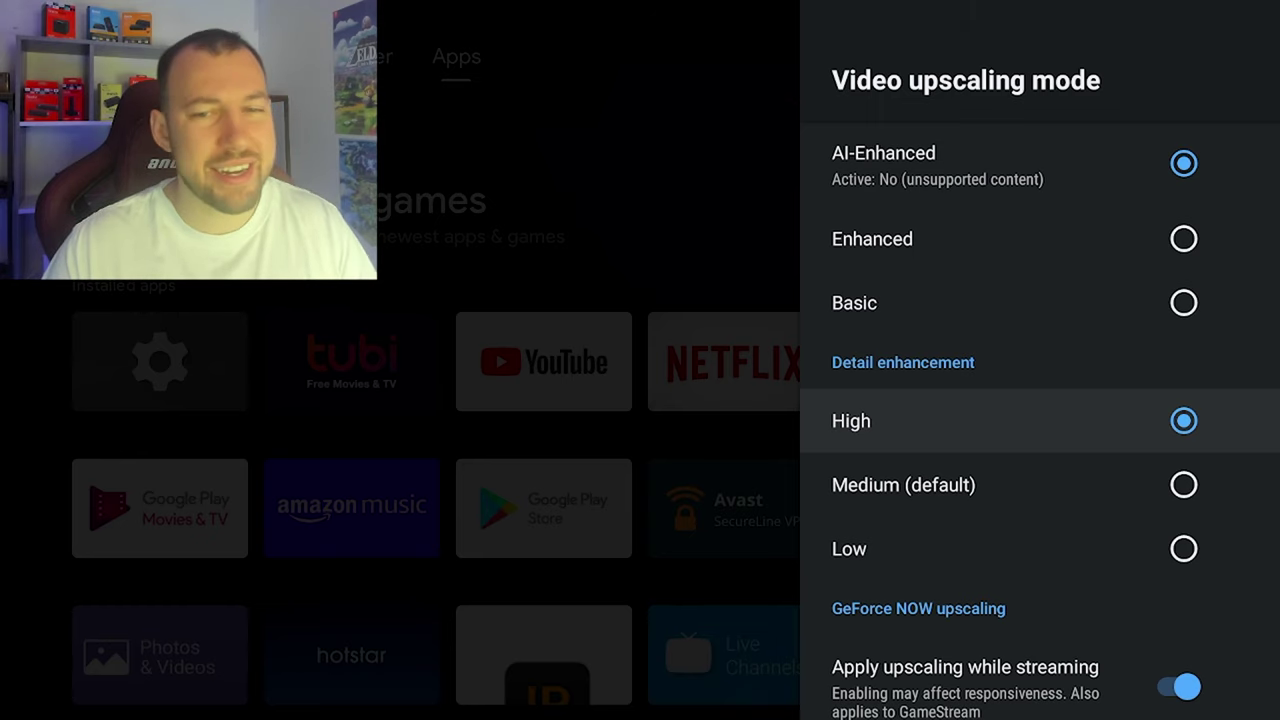
key("Down")
key("Down")
key("Down")
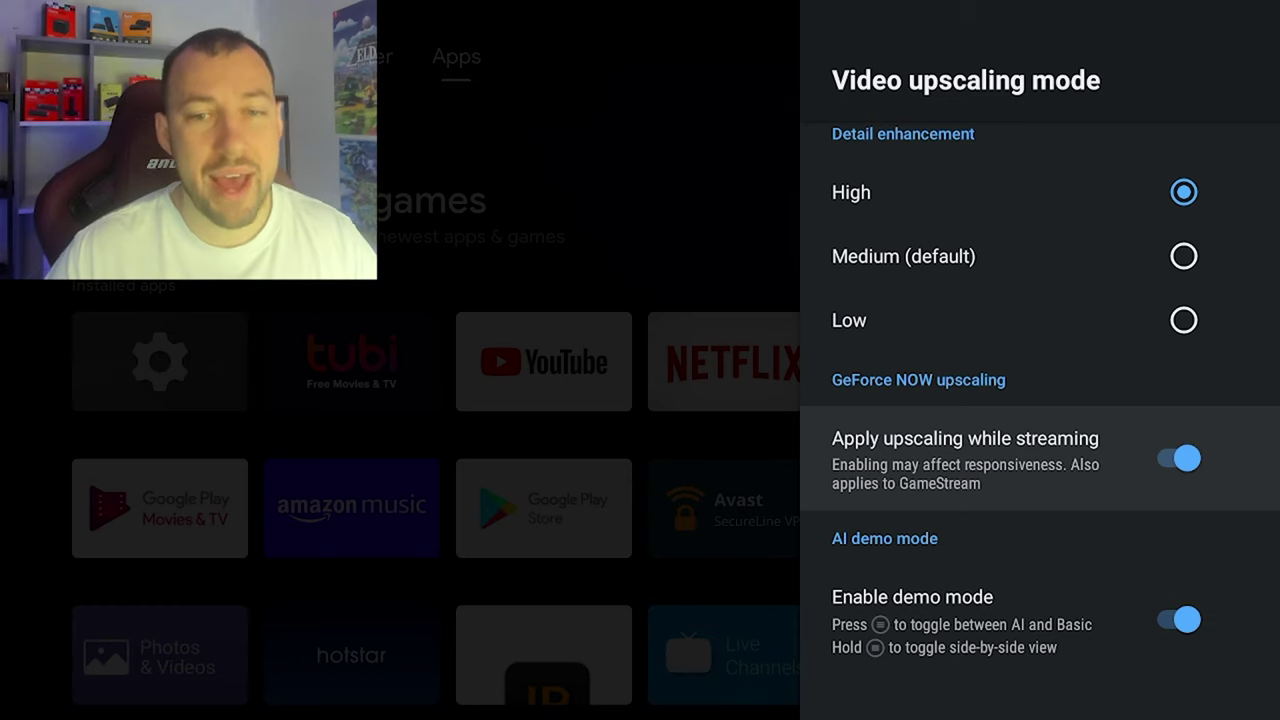
key("Down")
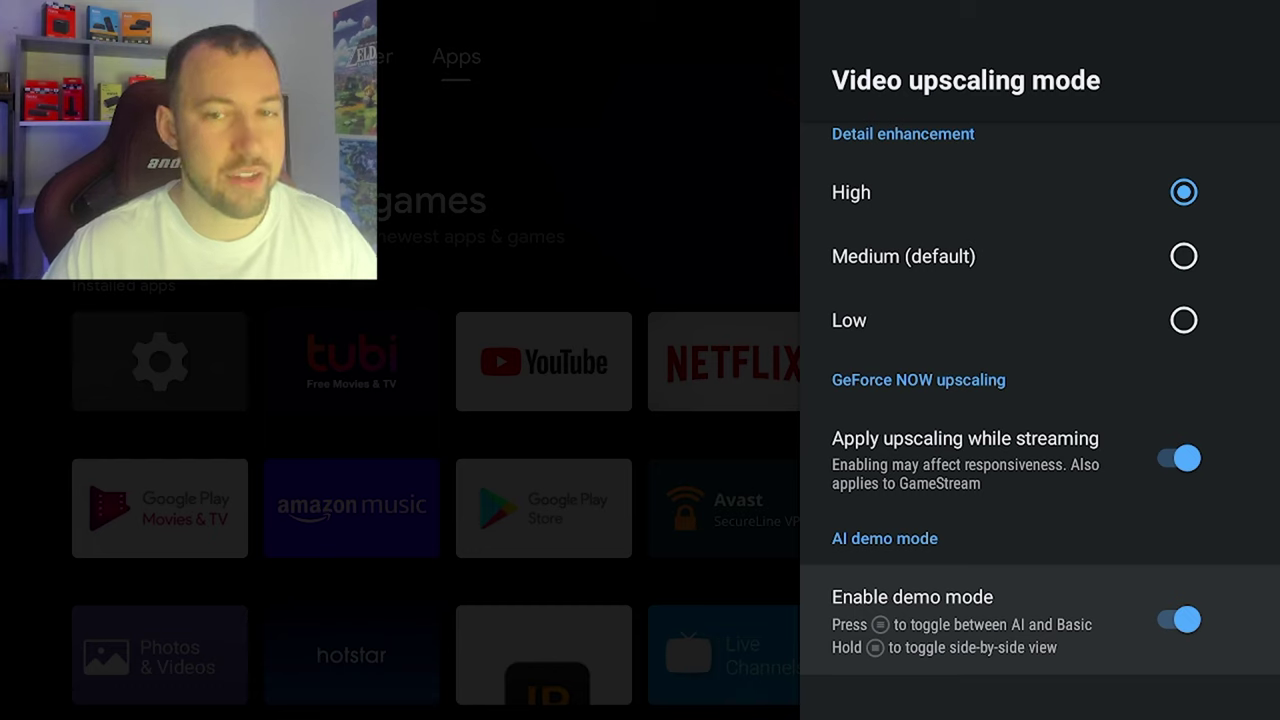
key("Escape")
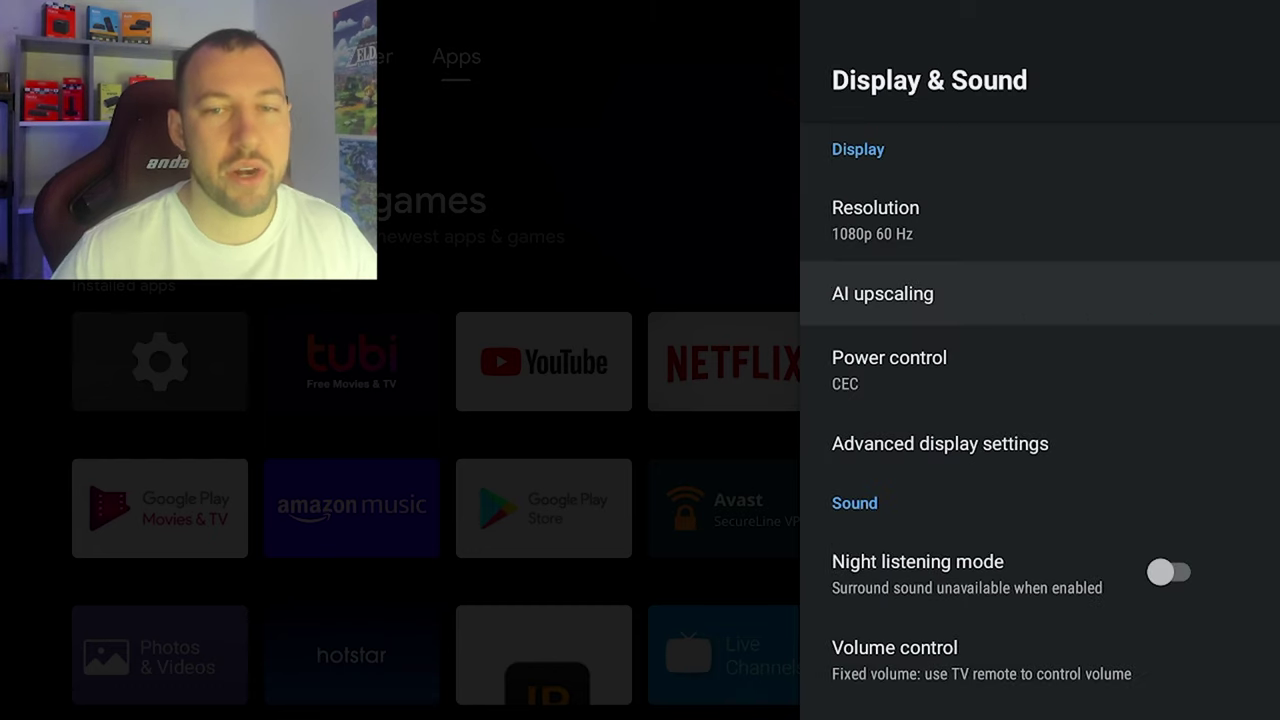
- Open the Power control settings and examine the options for turning the TV on or off and waking or sleeping the SHIELD
key("Down")
key("Return")
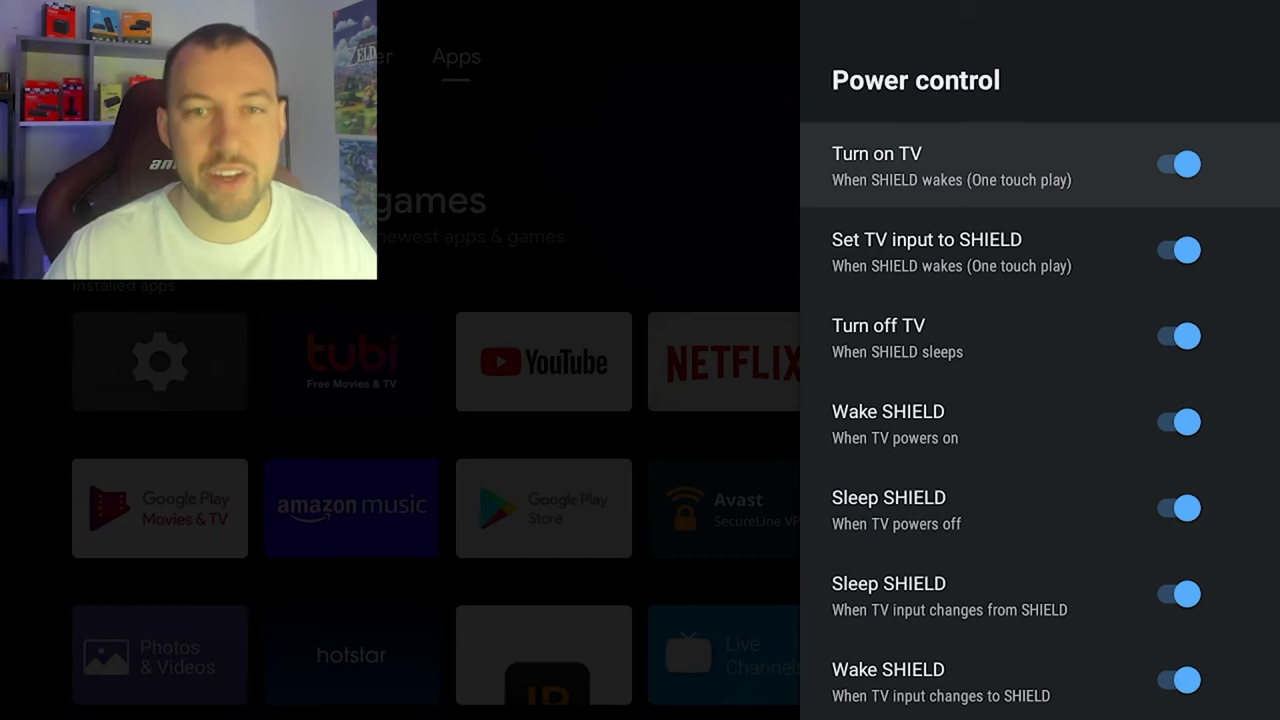
key("Down")
key("Up")
key("Down")
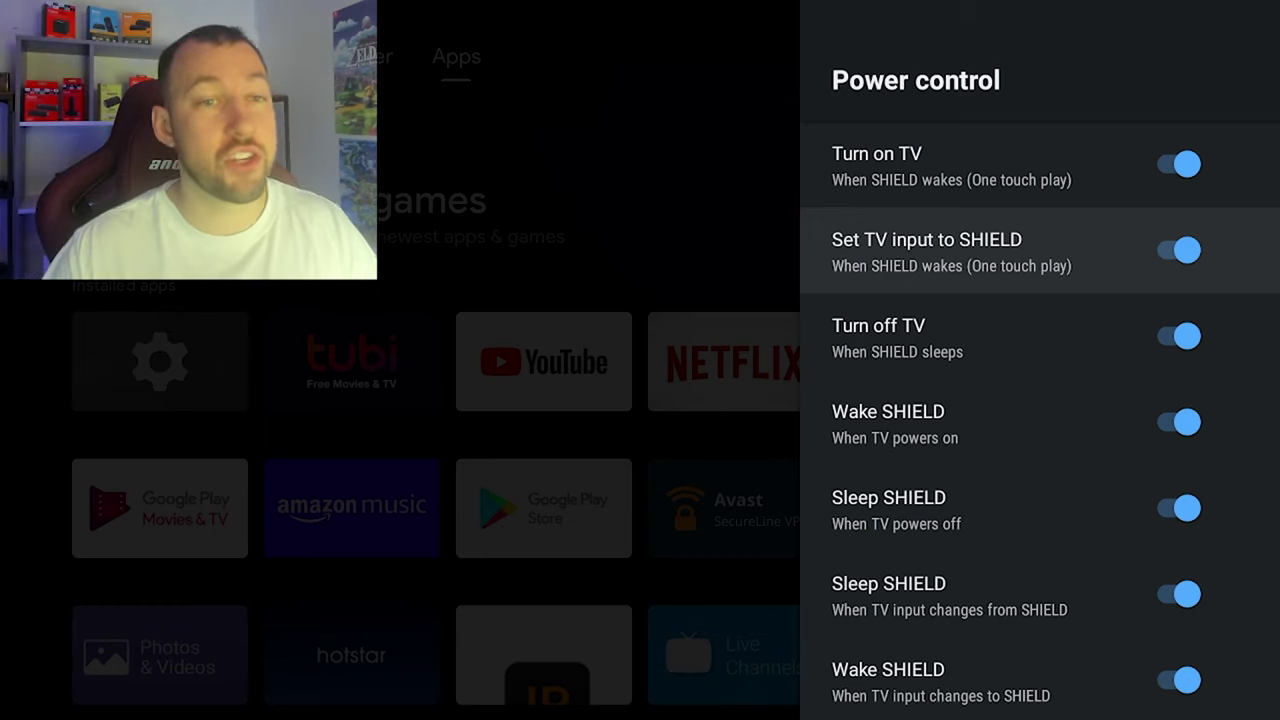
key("Down")
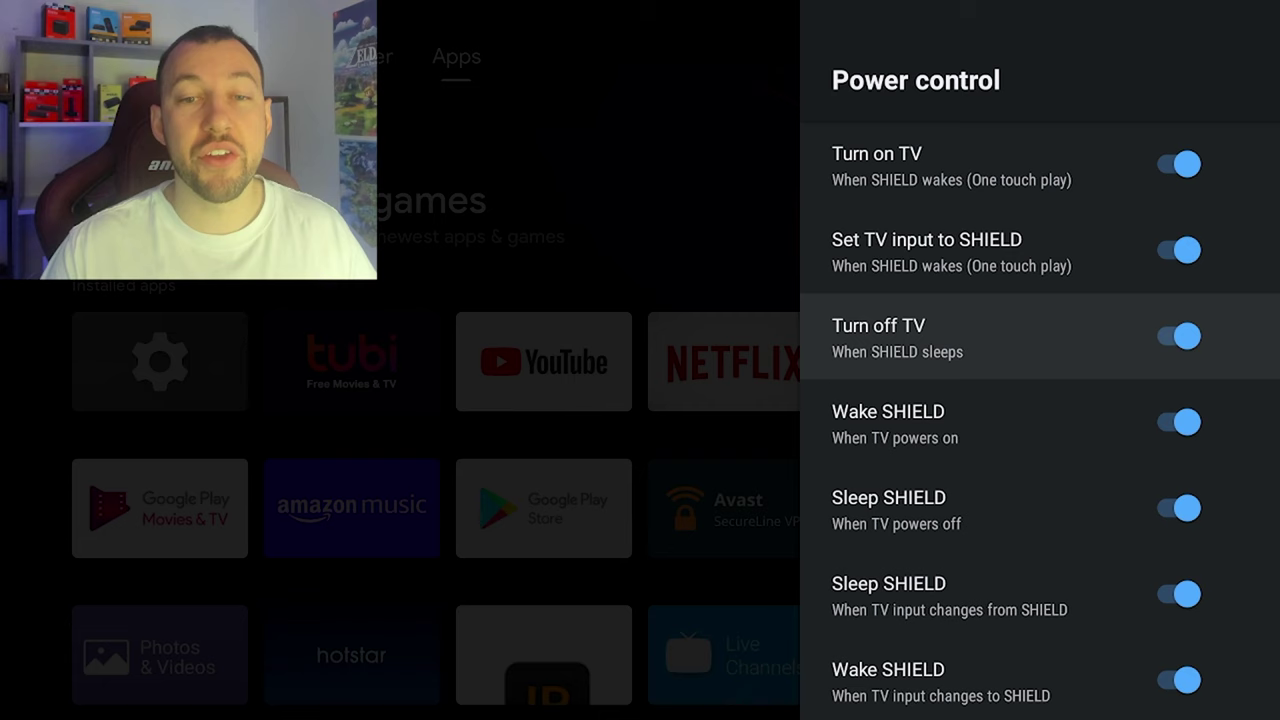
key("Down")
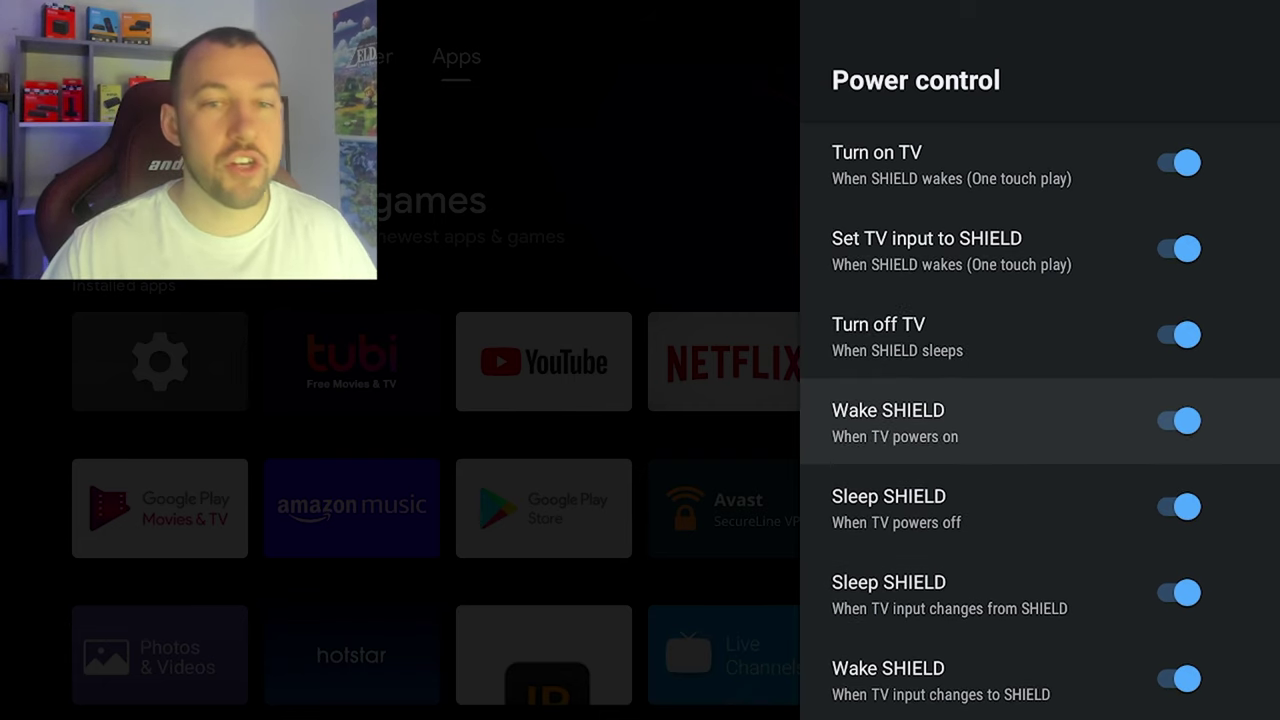
key("Down")
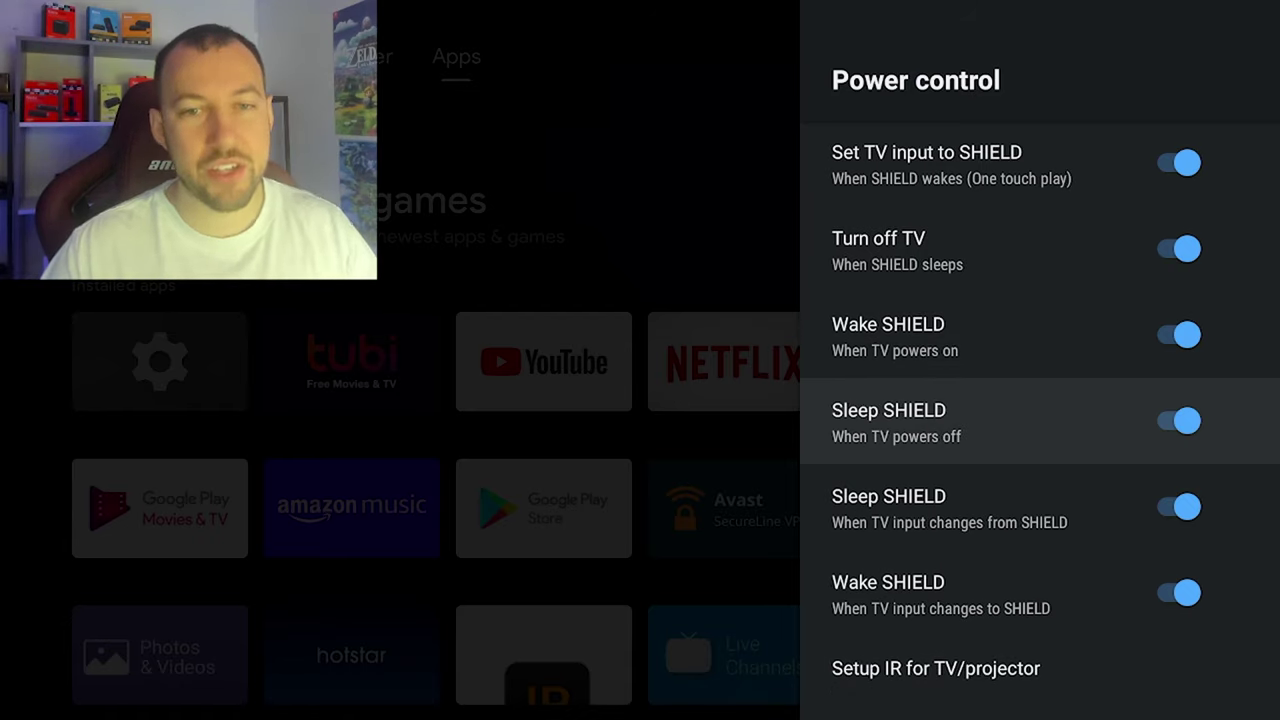
key("Down")
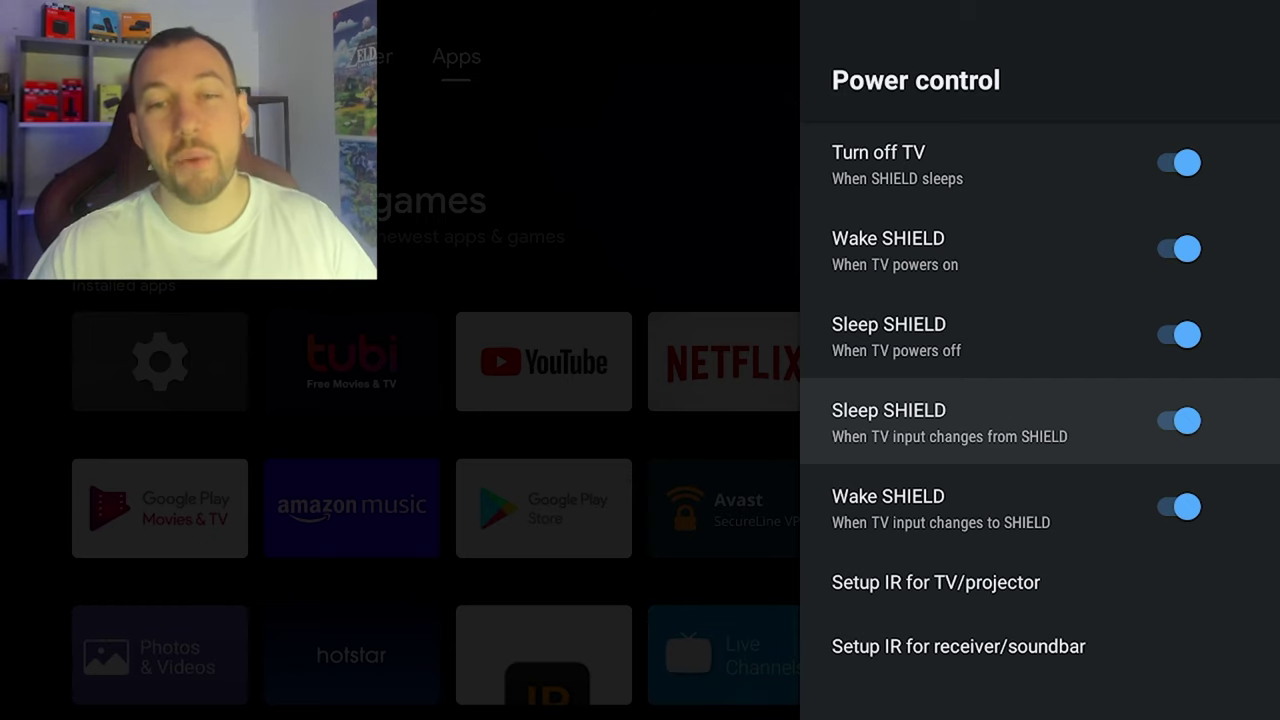
key("Down")
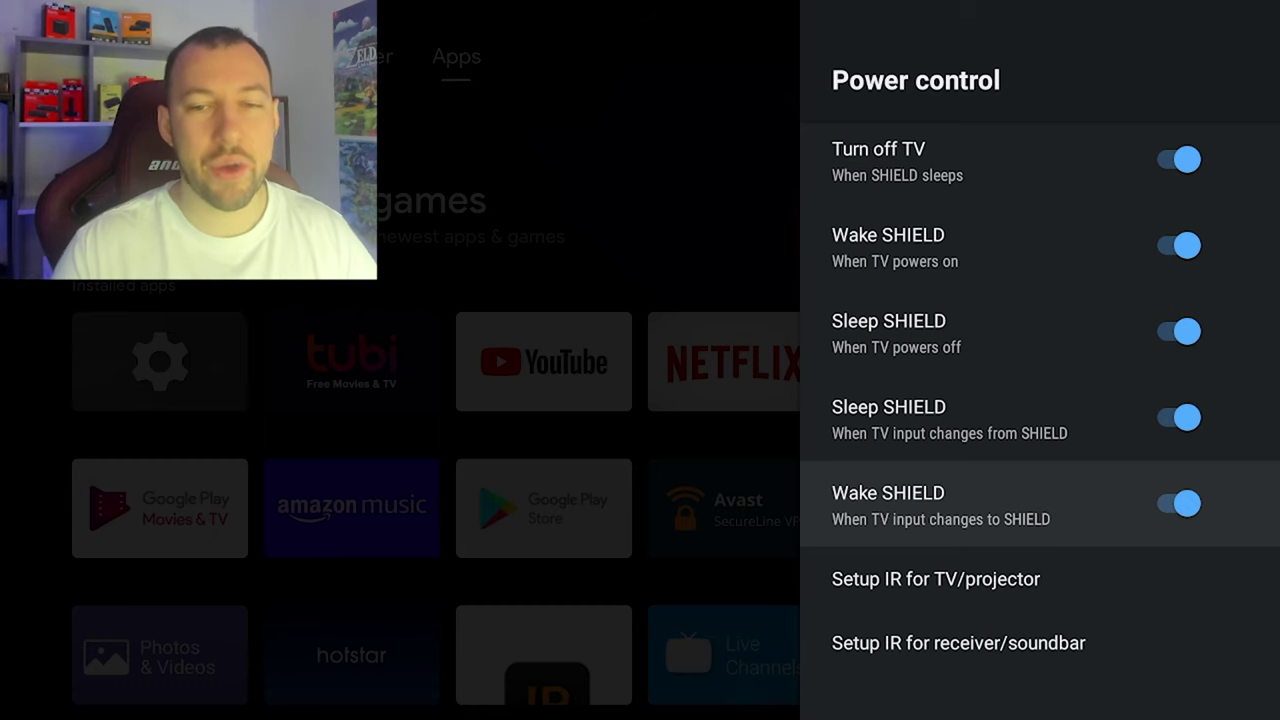
- Go back over the Power control options down to the IR setup for TV/projector, then return to Display & Sound
key("Up")
key("Up")
key("Up")
key("Up")
key("Up")
key("Up")
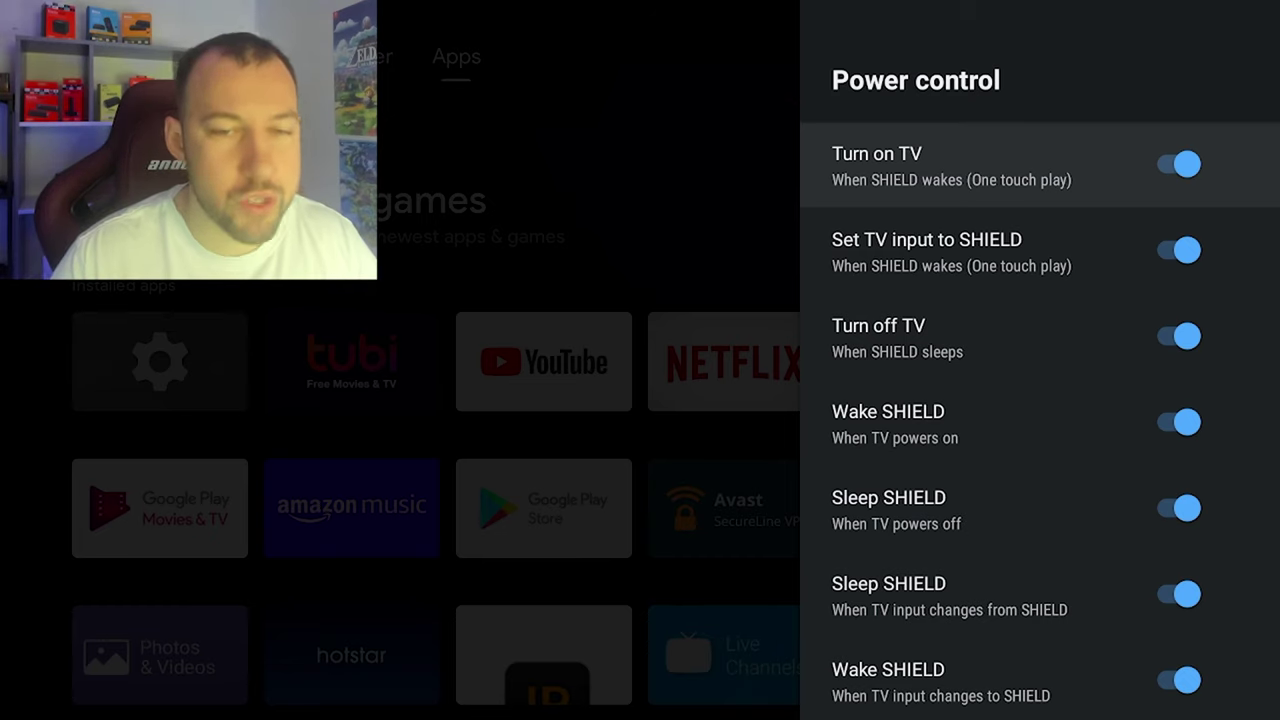
key("Down")
key("Down")
key("Down")
key("Down")
key("Down")
key("Down")
key("Down")
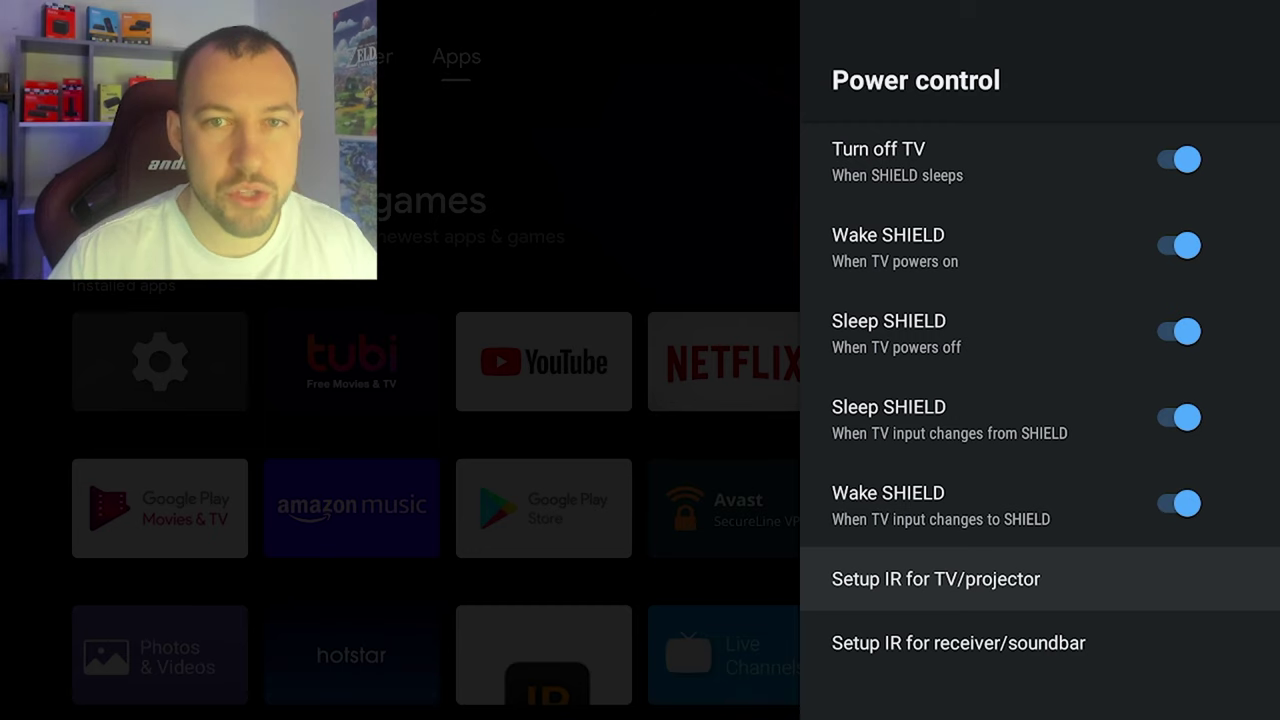
key("Escape")
- Enable Match content colour space in the advanced display settings
key("Down")
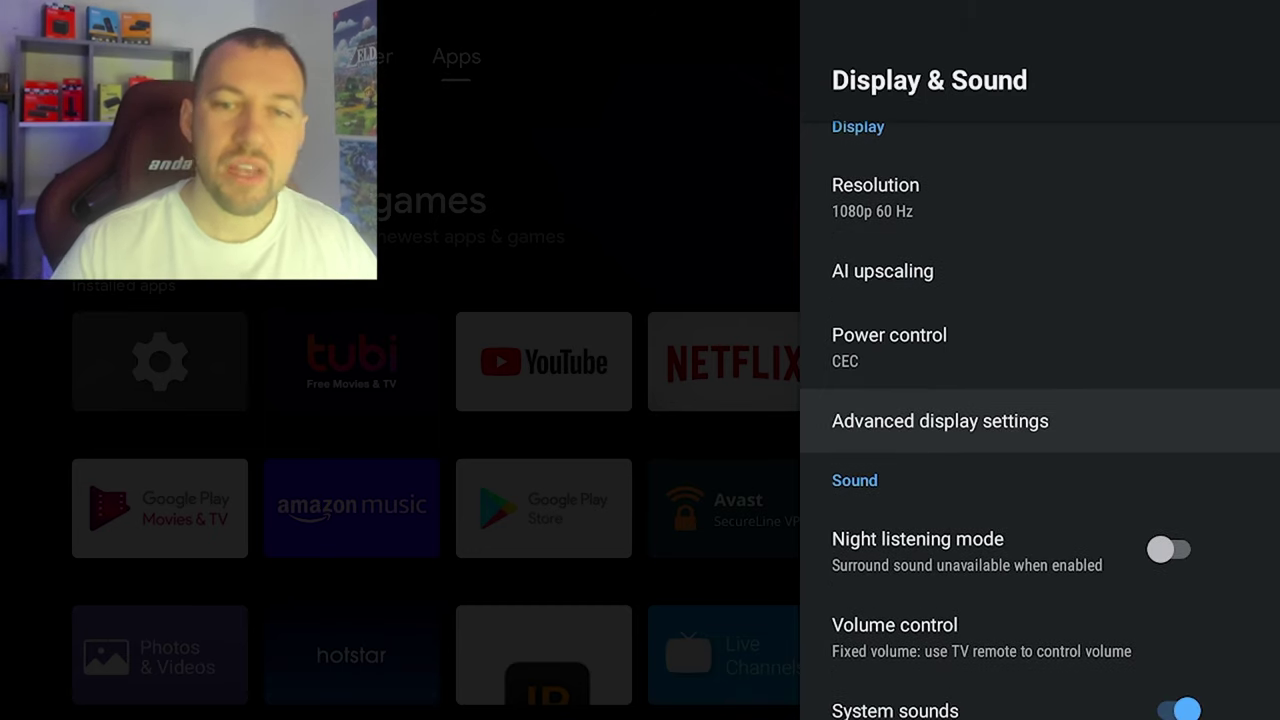
key("Return")
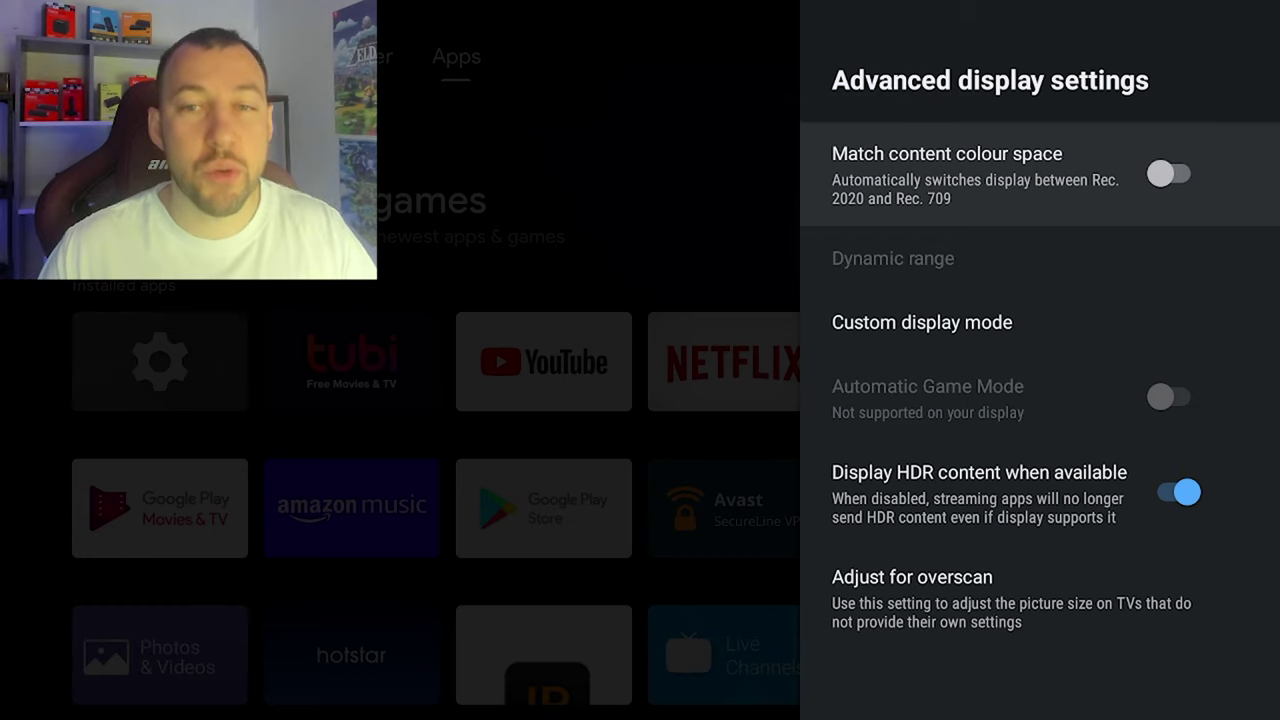
key("Return")
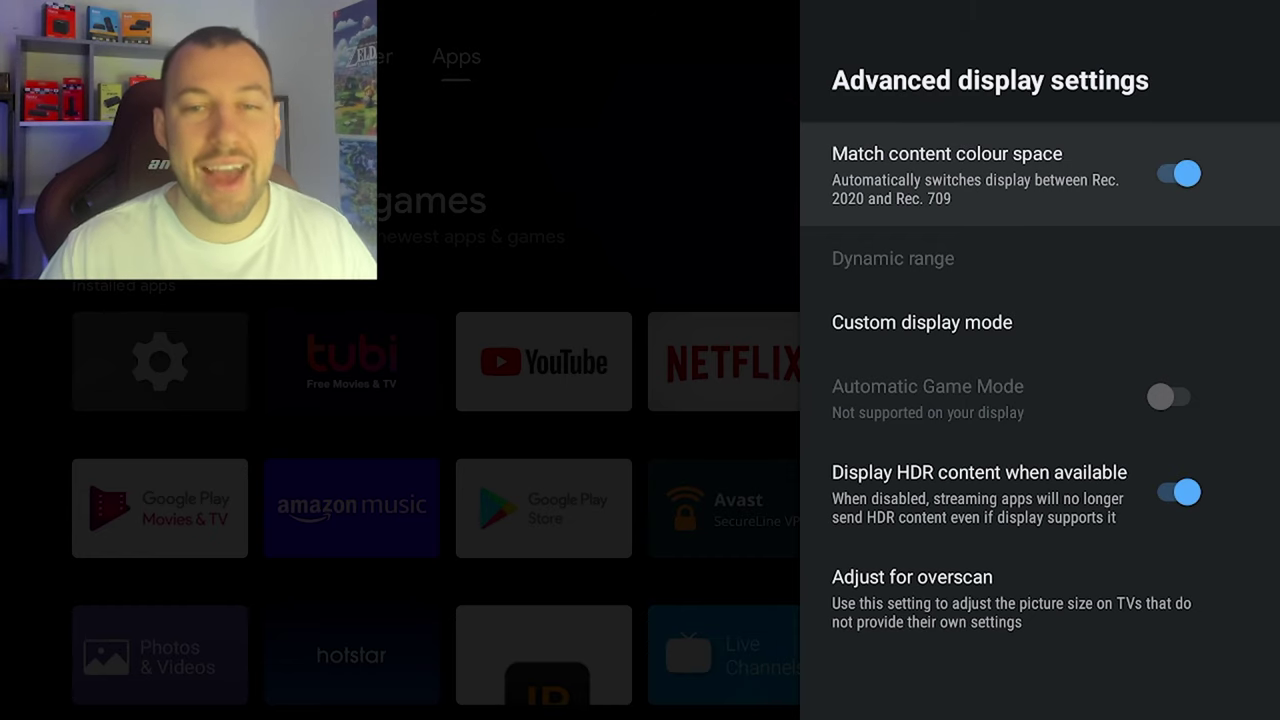
- Open Custom display mode and look over the current mode, the Set to default option and the available filters
key("Down")
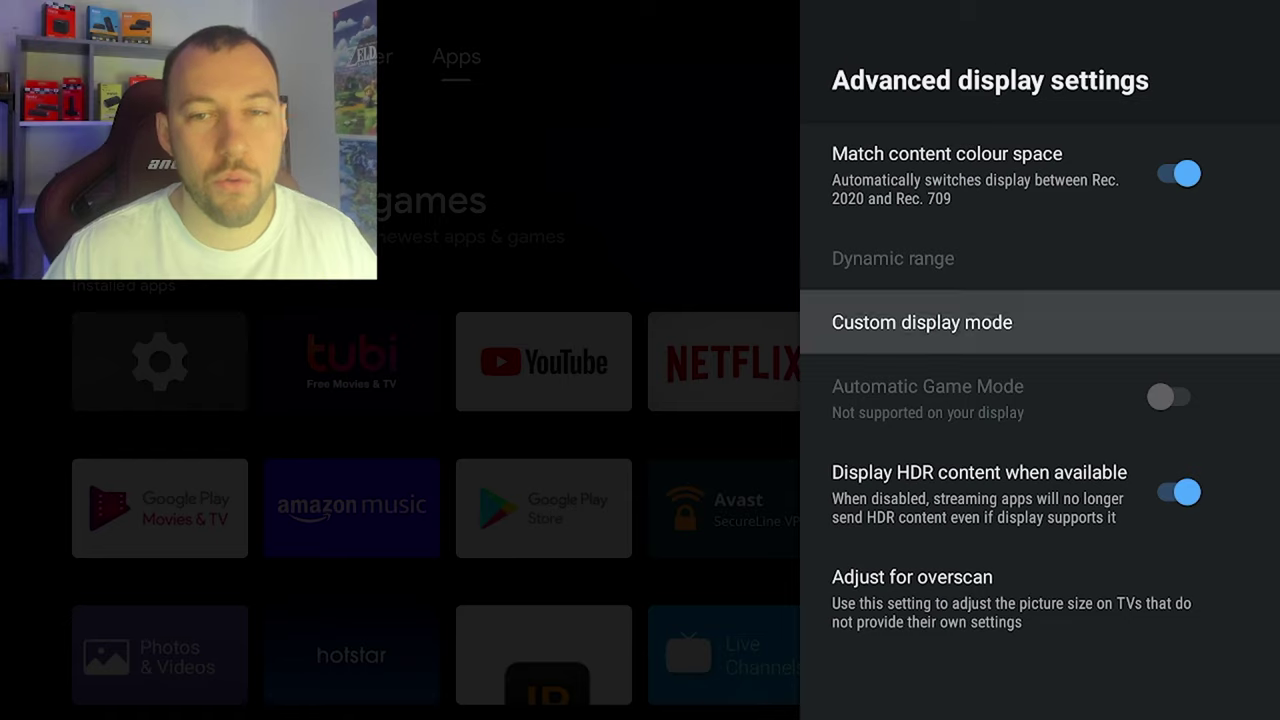
key("Return")
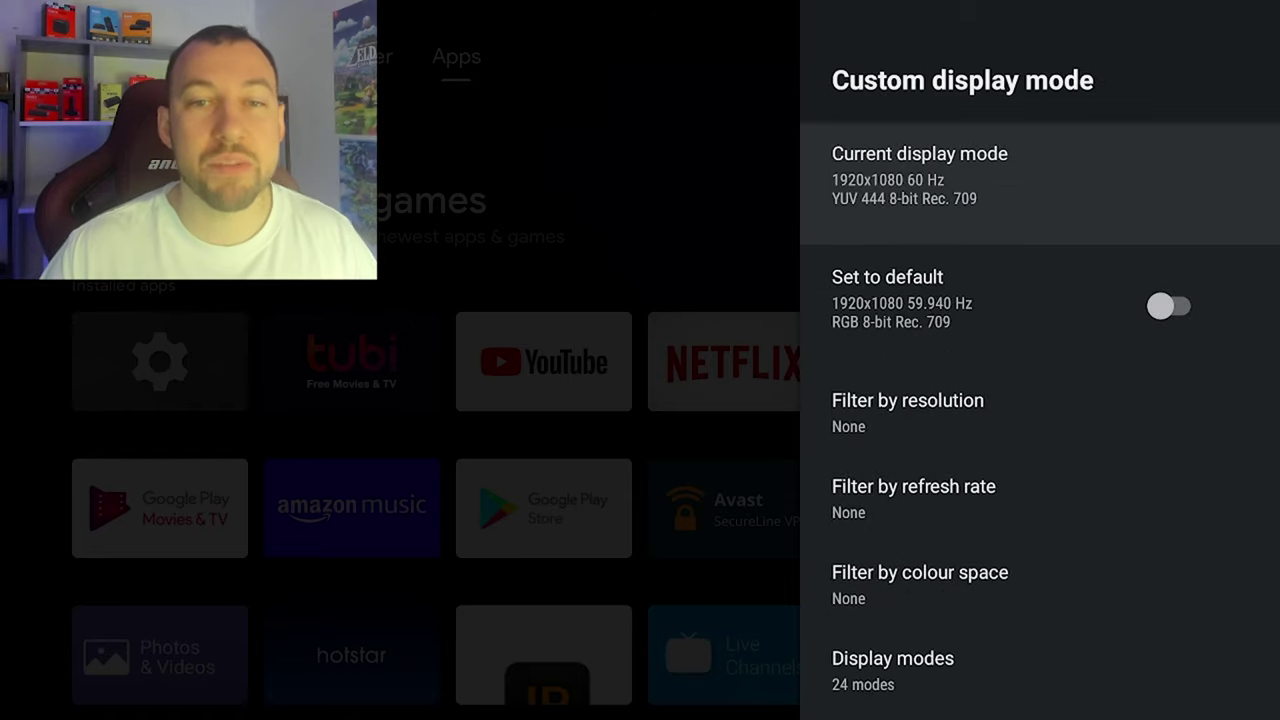
key("Down")
key("Down")
key("Up")
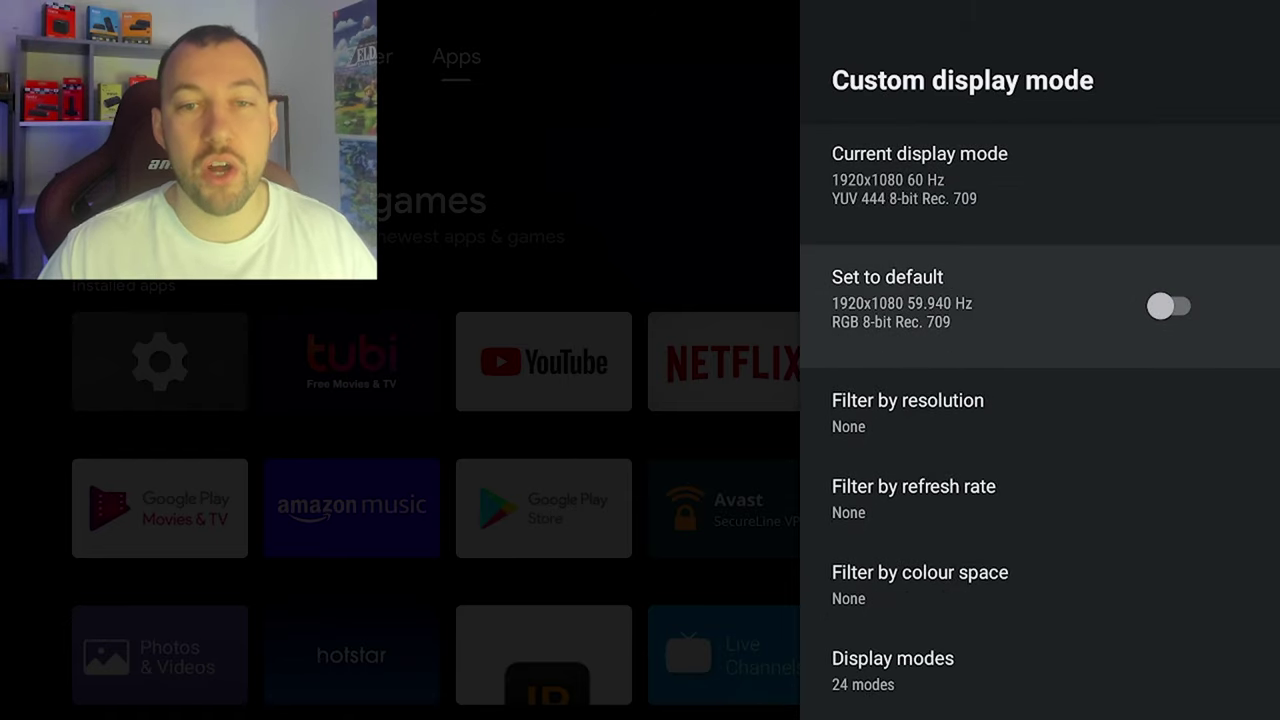
key("Down")
key("Down")
key("Down")
key("Up")
key("Down")
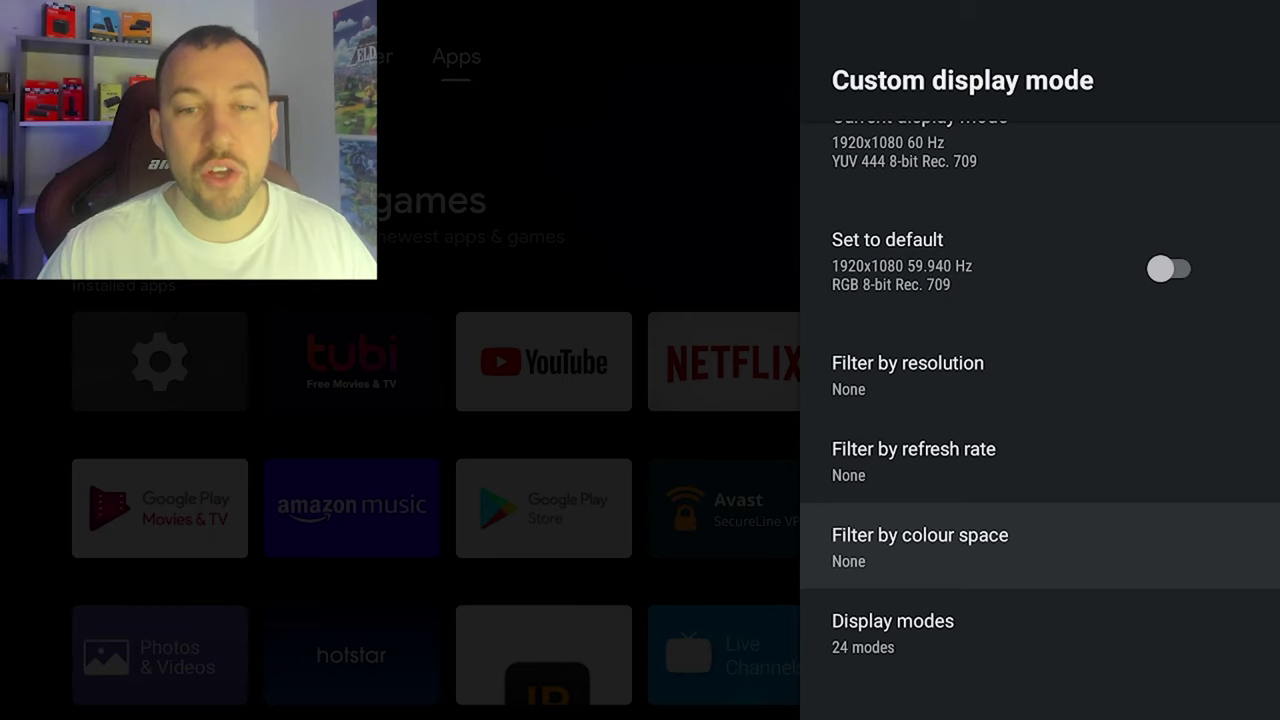
- Check the choices offered for filtering display modes by resolution and by refresh rate, leaving both filters as they are
key("Down")
key("Up")
key("Up")
key("Up")
key("Return")
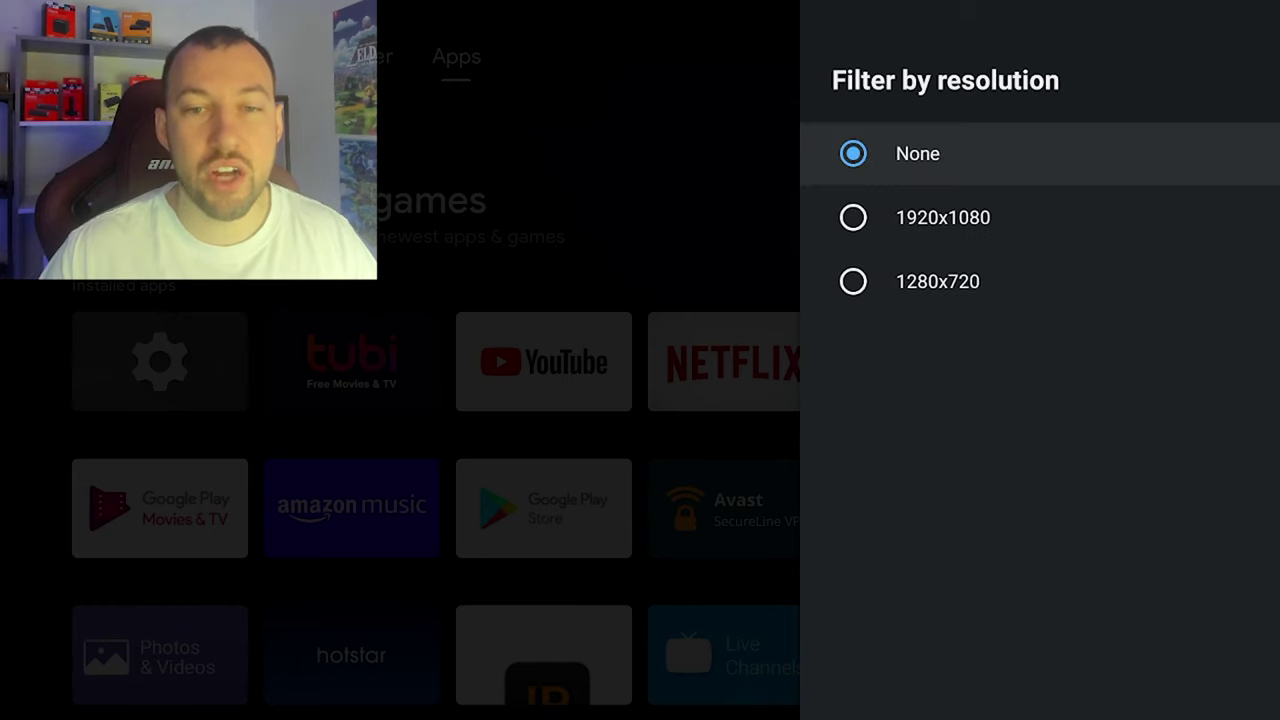
key("Escape")
key("Down")
key("Return")
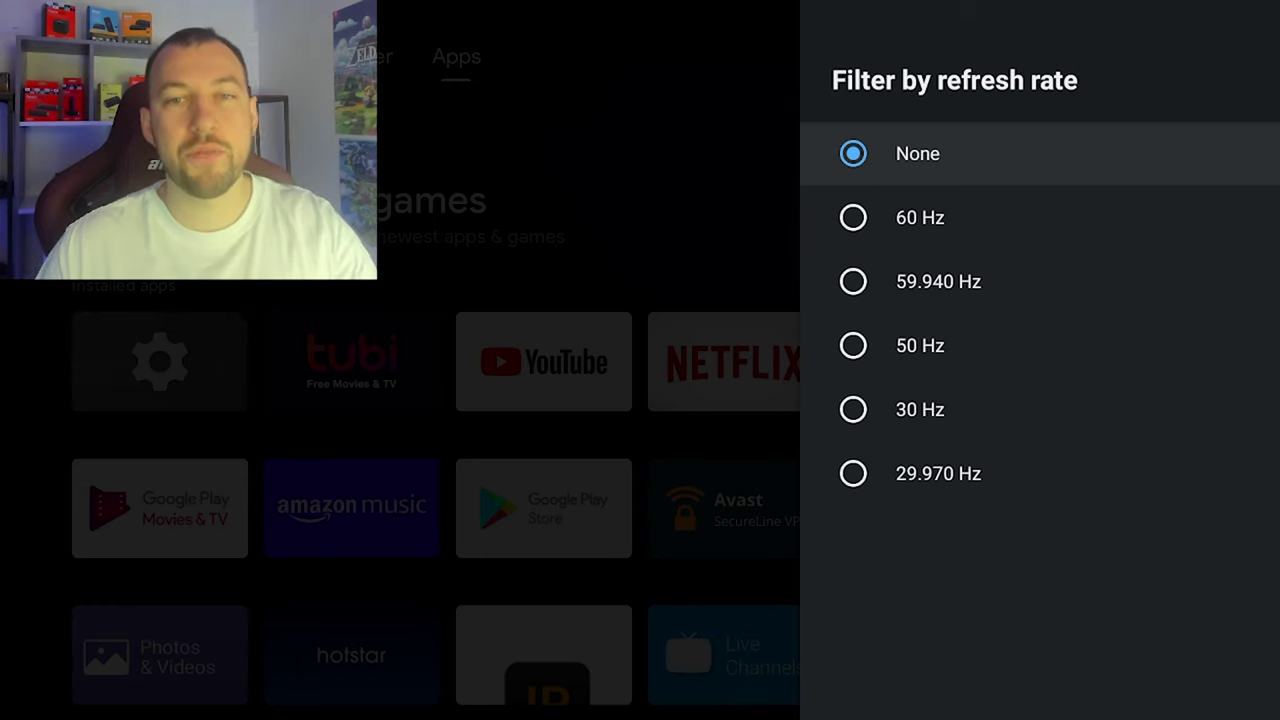
key("Escape")
key("Down")
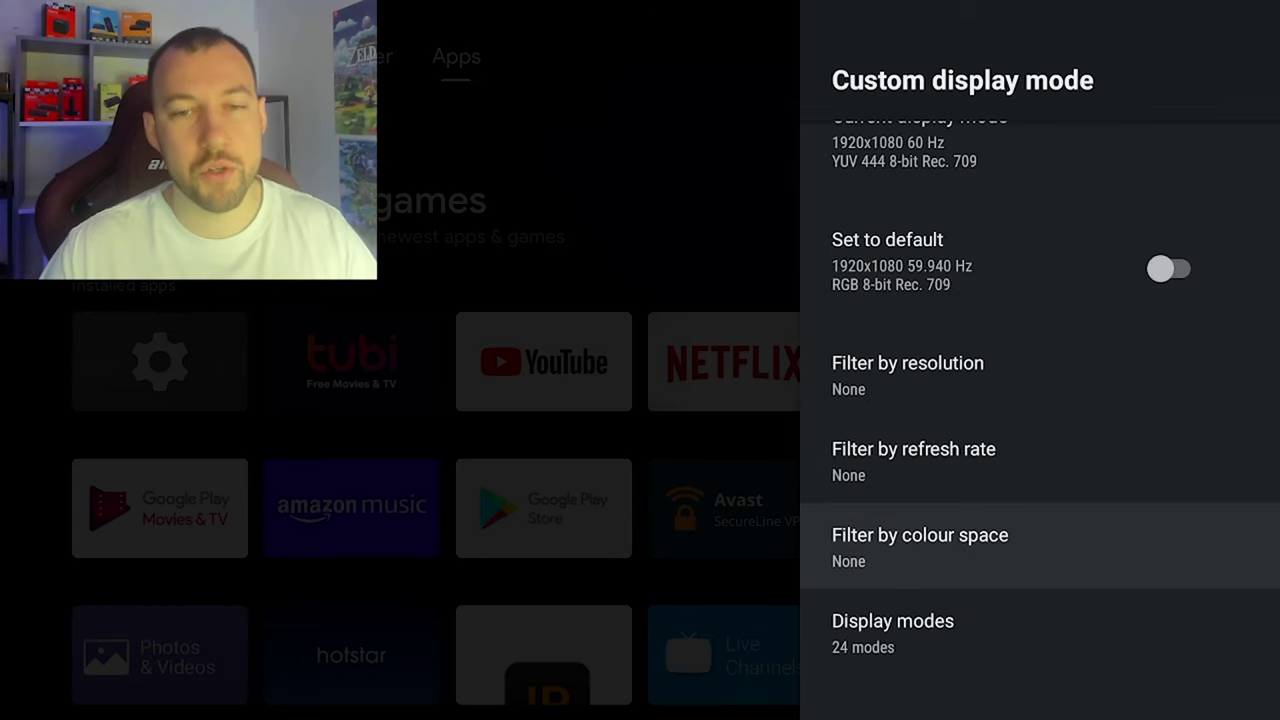
- Examine the list of available display modes without choosing one, then return to the advanced display settings
key("Down")
key("Return")
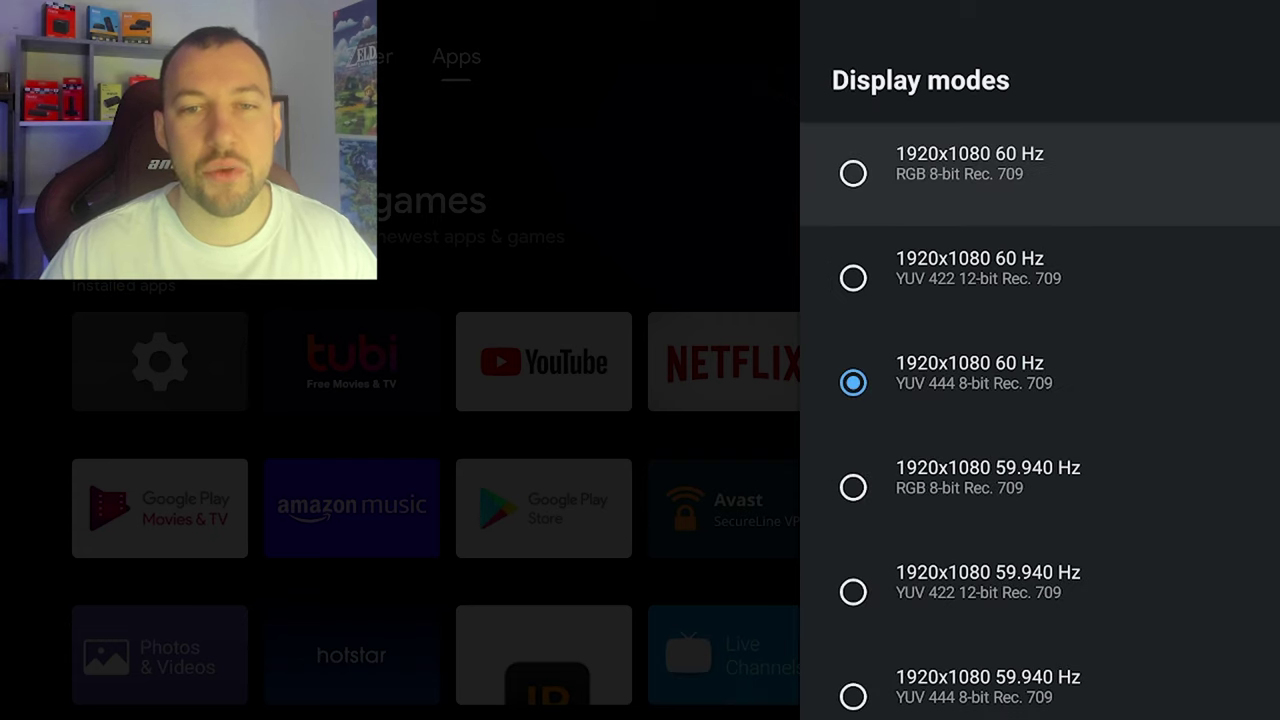
key("Down")
key("Down")
key("Down")
key("Down")
key("Down")
key("Down")
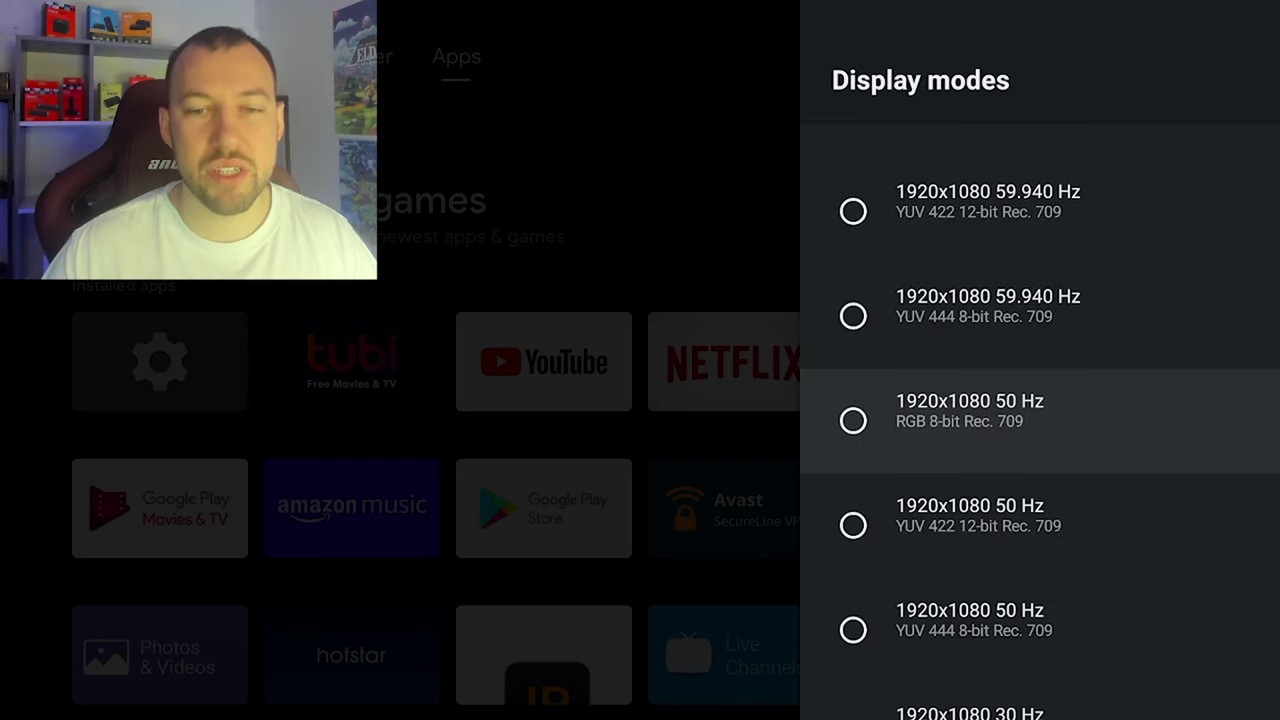
key("Escape")
key("Escape")
- Adjust the picture size for overscan so the green triangles are completely visible at the screen edges, and confirm it
key("Down")
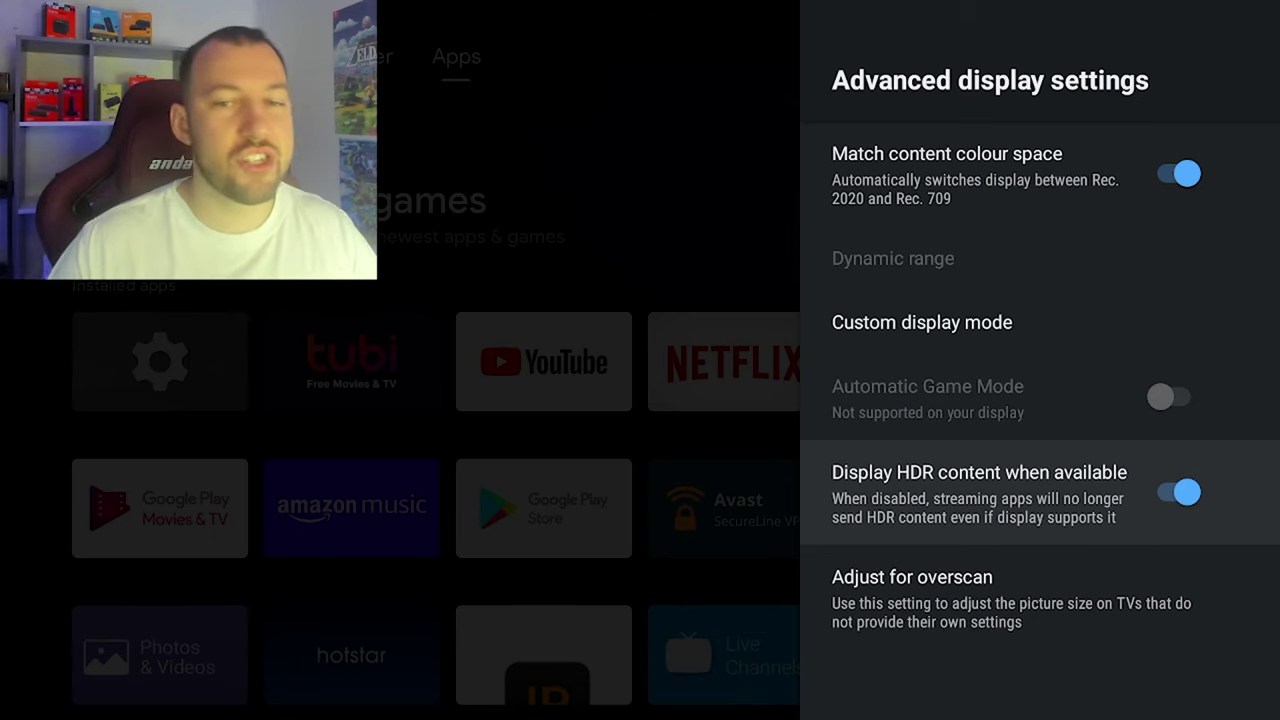
key("Down")
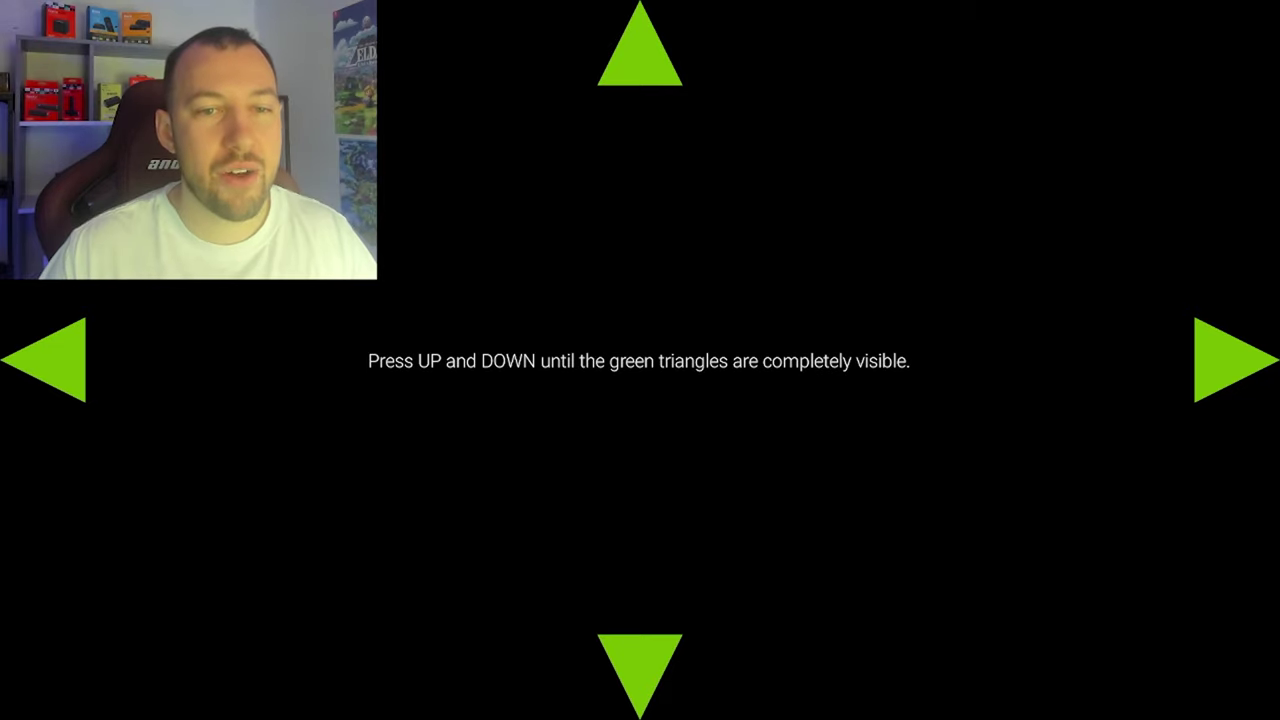
key("Down")
key("Down")
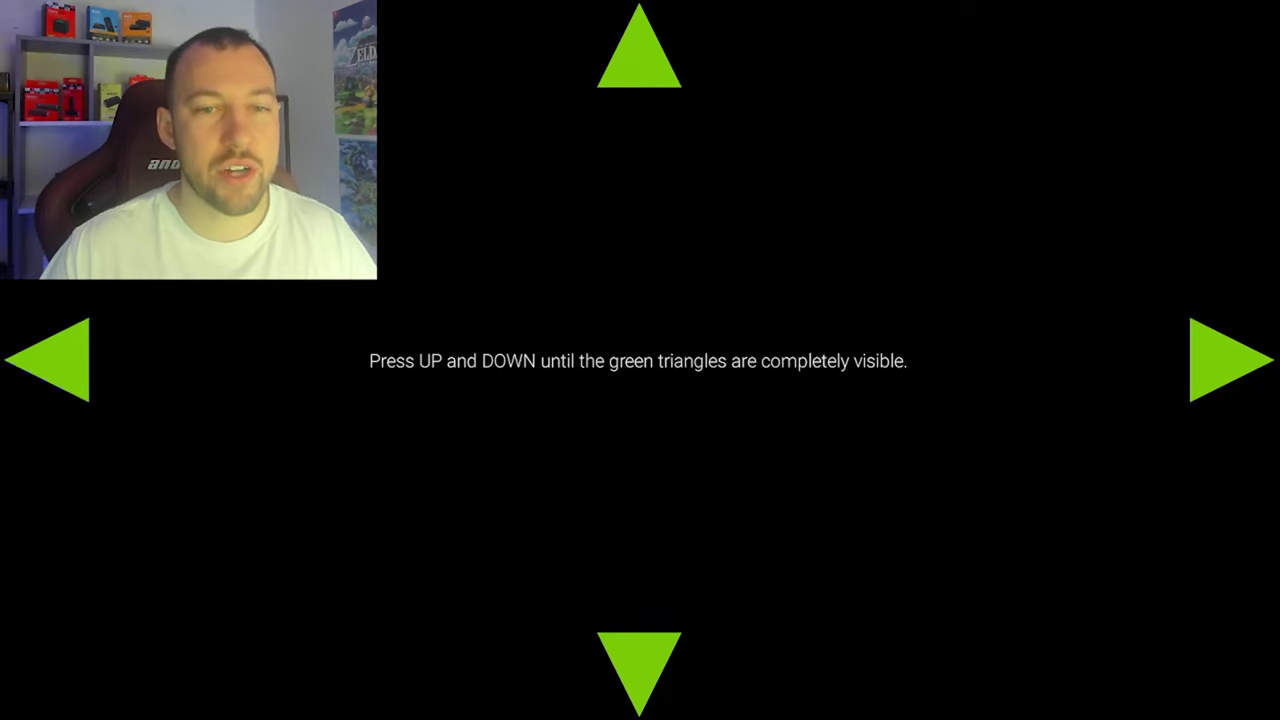
key("Down")
key("Down")
key("Down")
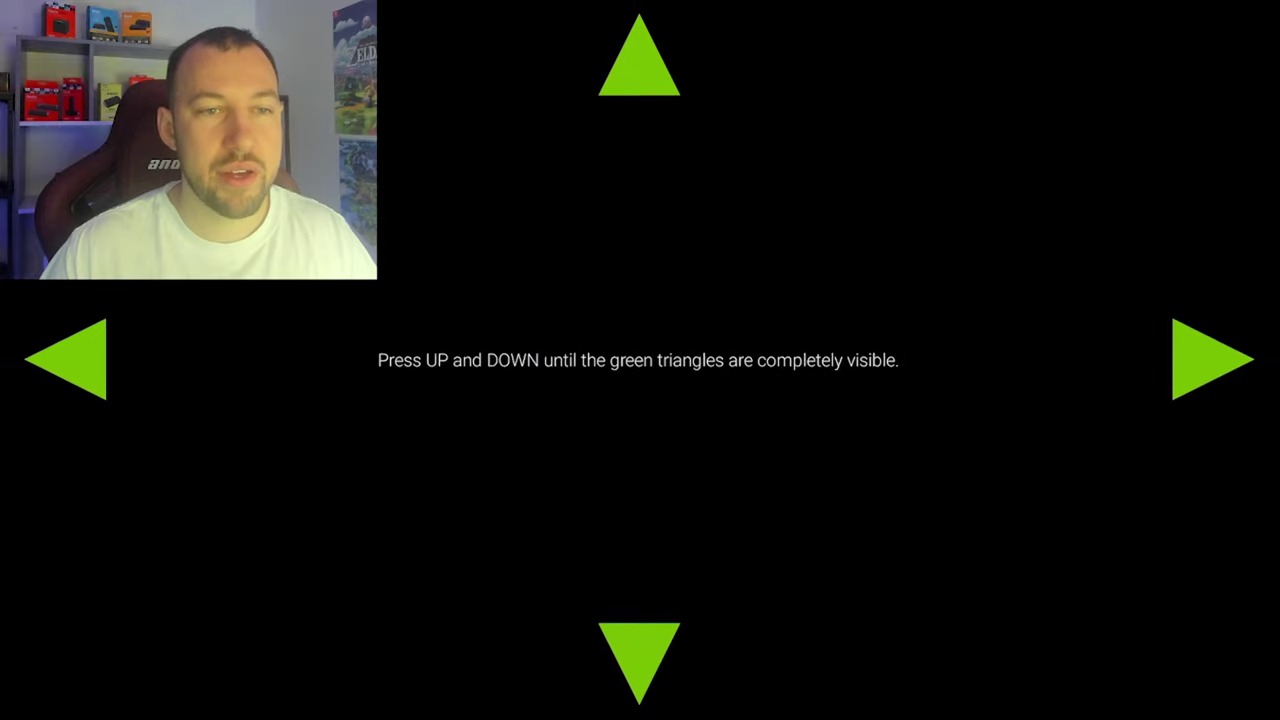
key("Up")
key("Up")
key("Up")
key("Up")
key("Up")
key("Up")
key("Up")
key("Up")
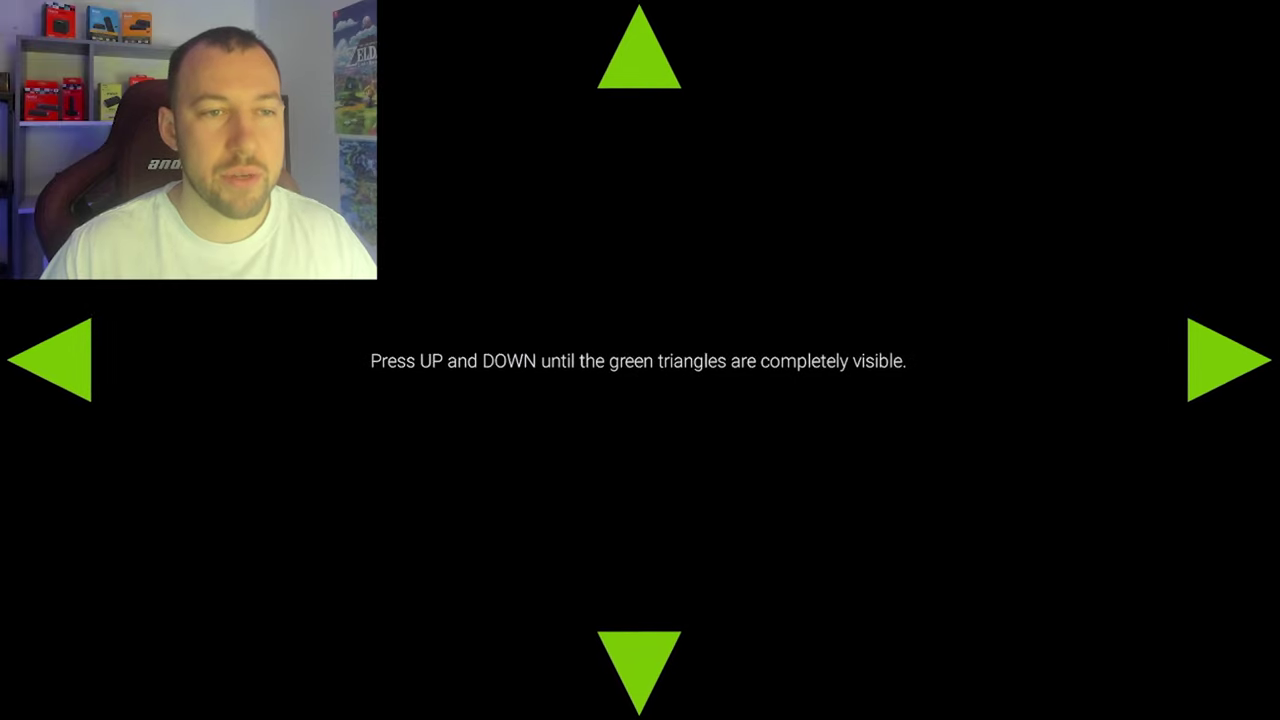
key("Return")
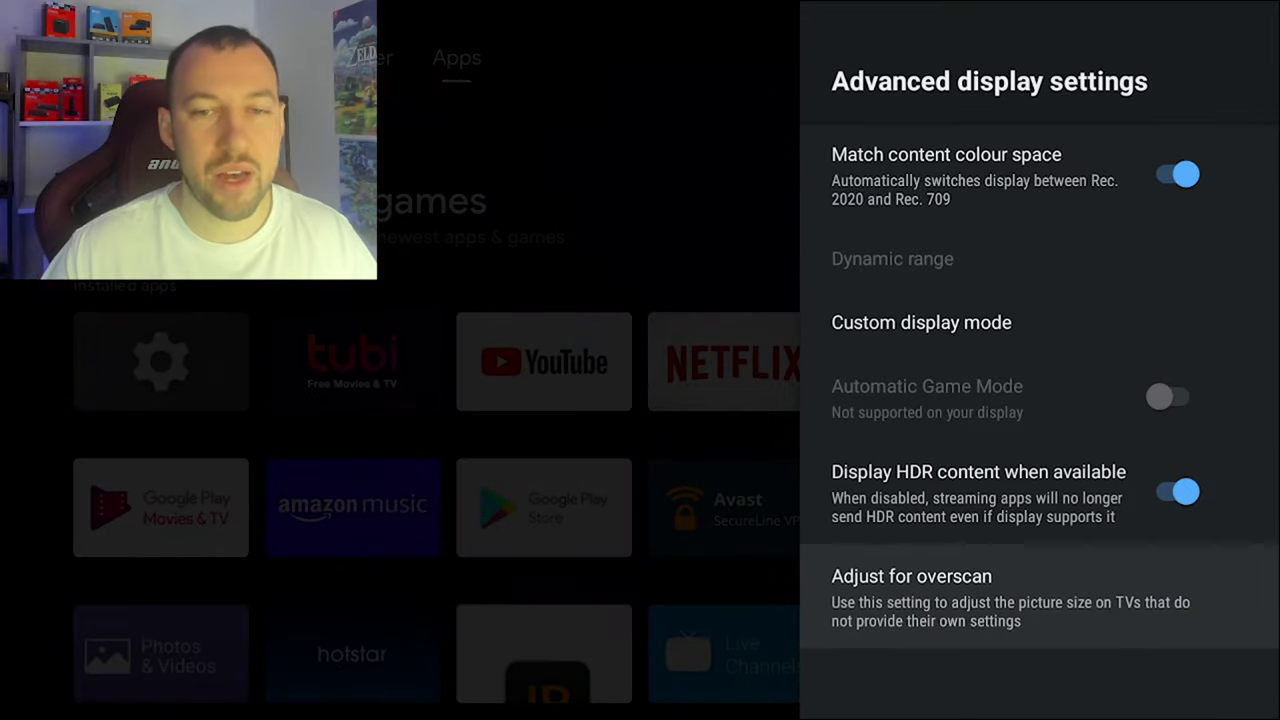
- Return to Display & Sound and check the Night listening mode and the options inside Volume control, leaving them as they are
key("Escape")
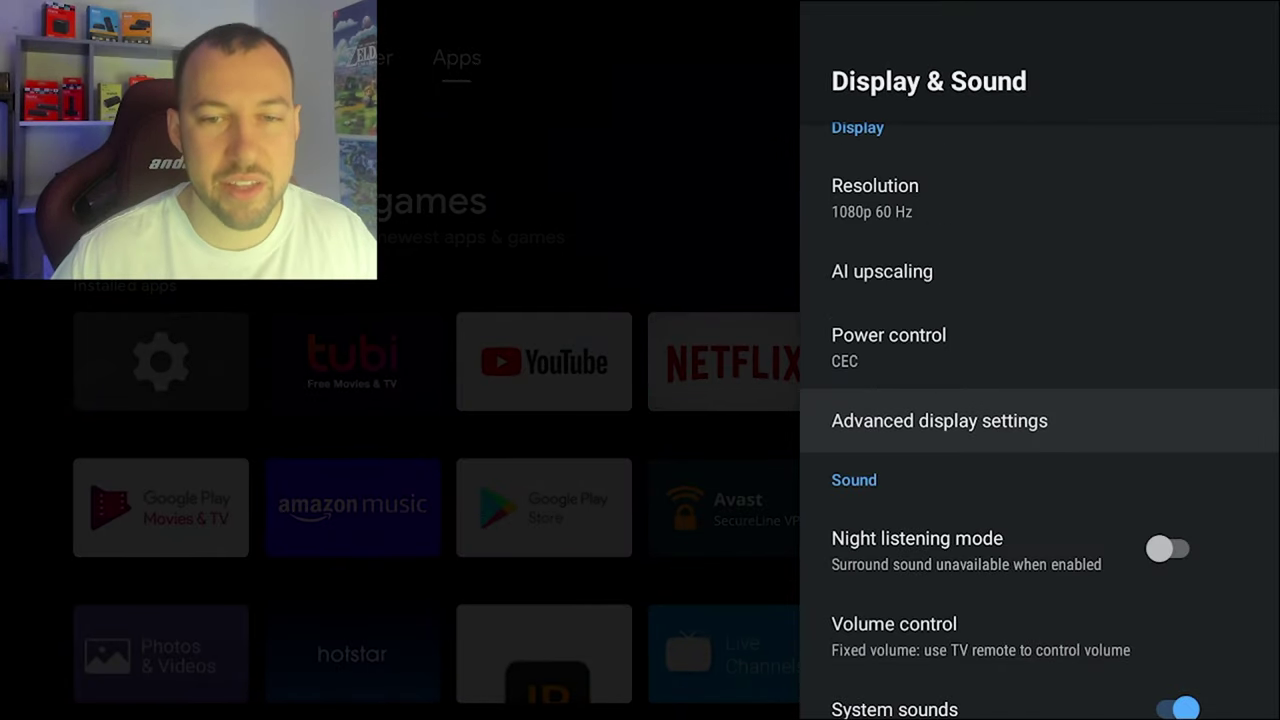
key("Down")
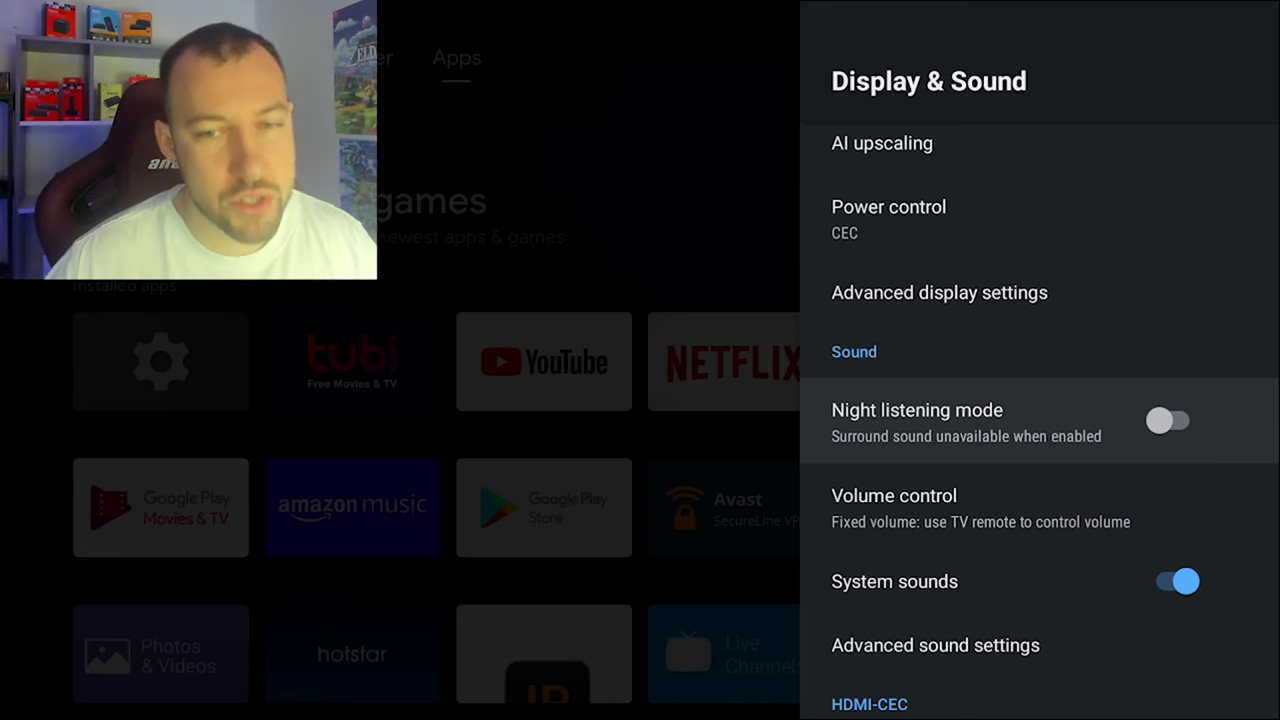
key("Down")
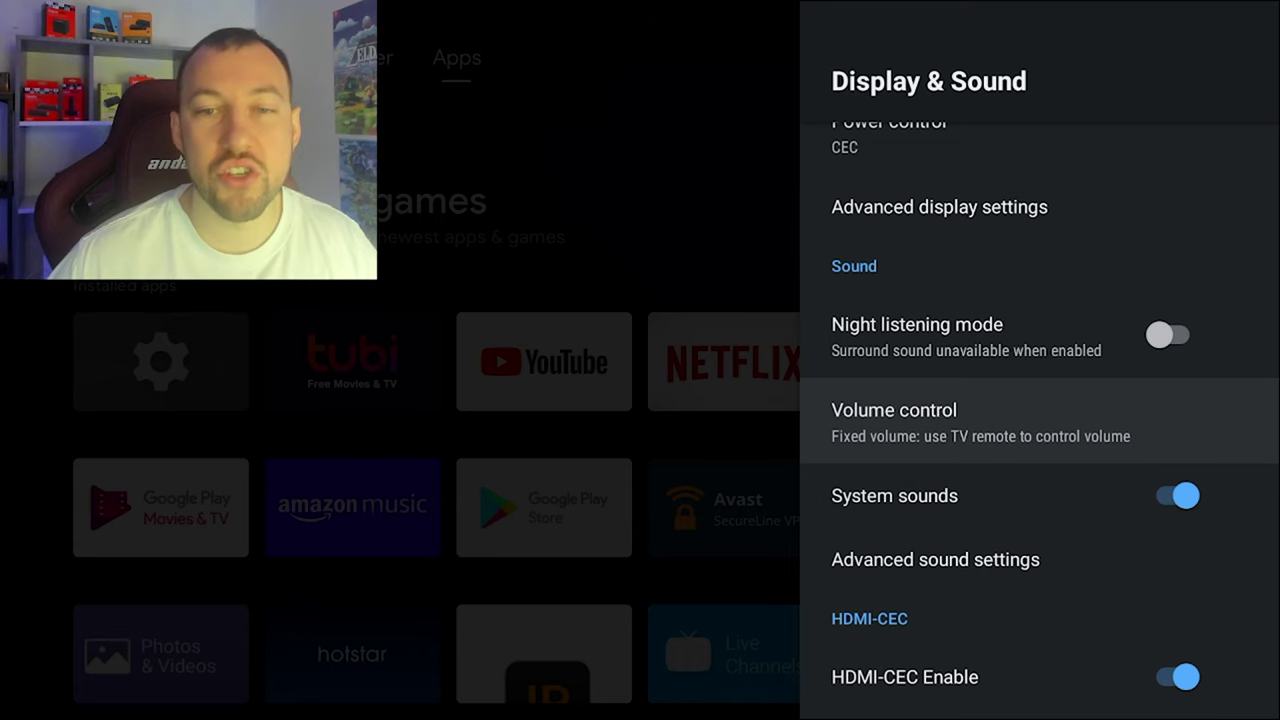
key("Return")
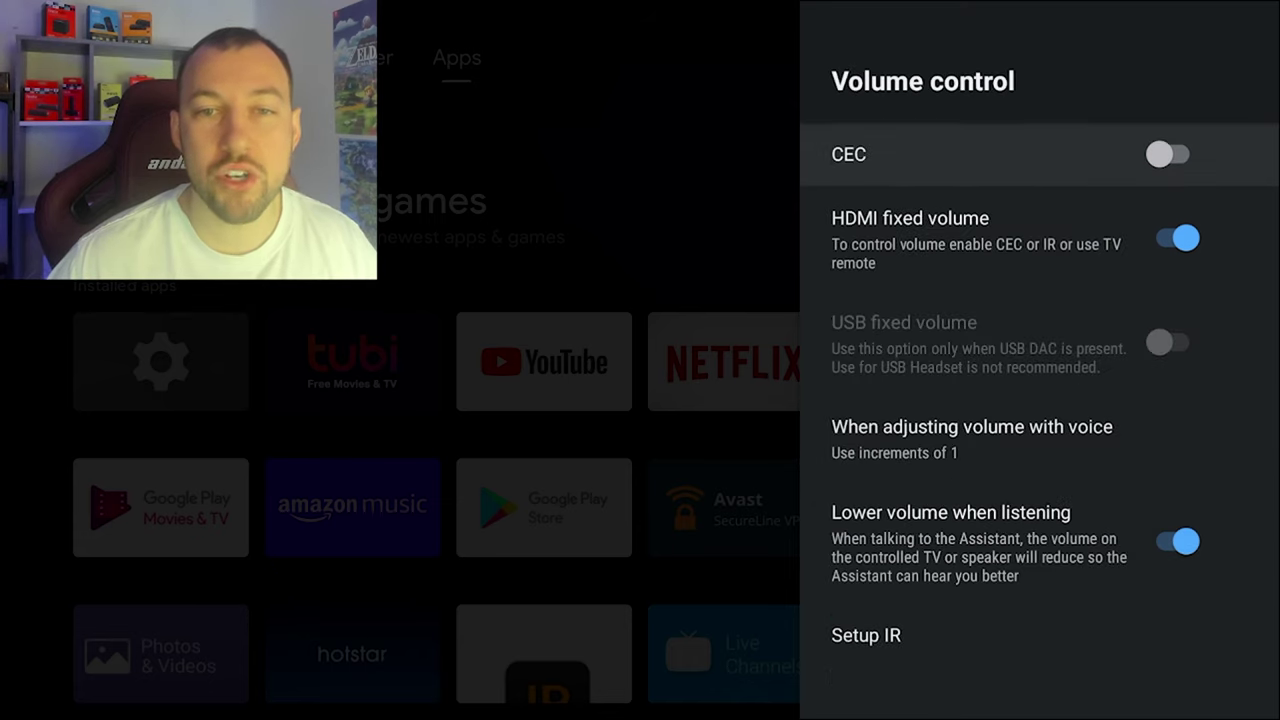
key("Escape")
- Examine the advanced sound settings from USB audio mode down to Stereo upmix without changing any, and return to Display & Sound
key("Down")
key("Down")
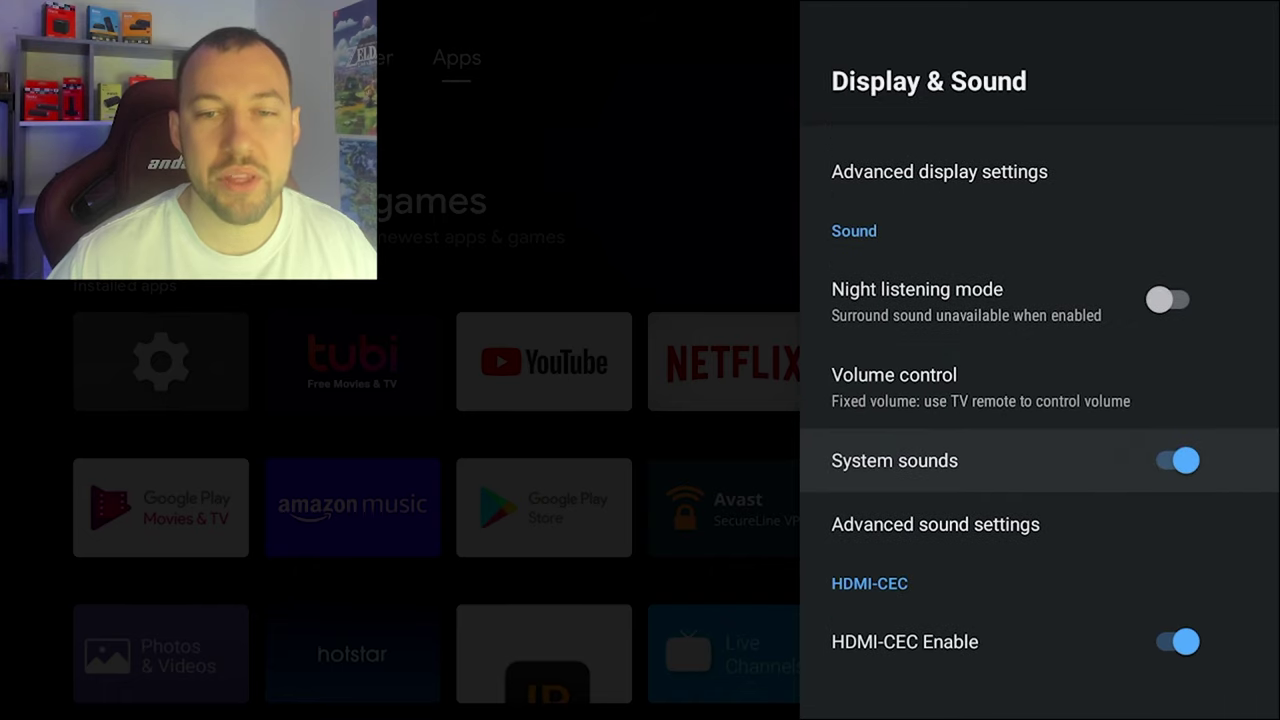
key("Return")
key("Down")
key("Down")
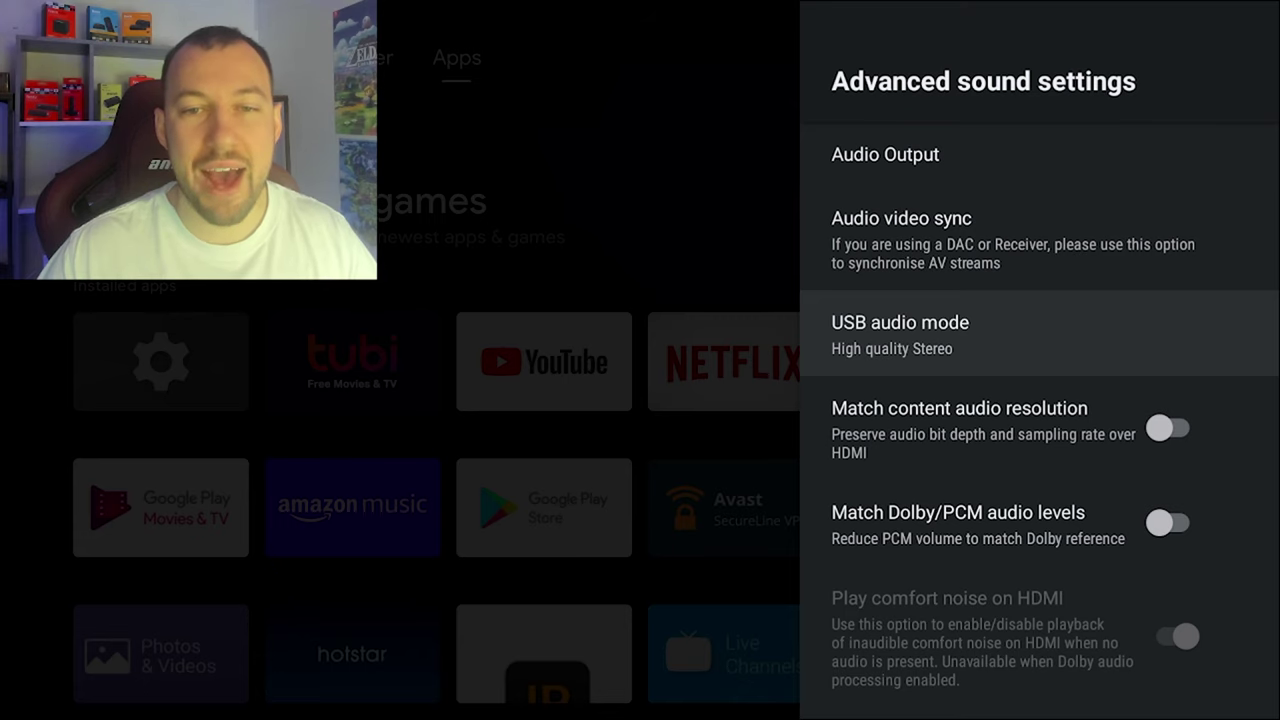
key("Down")
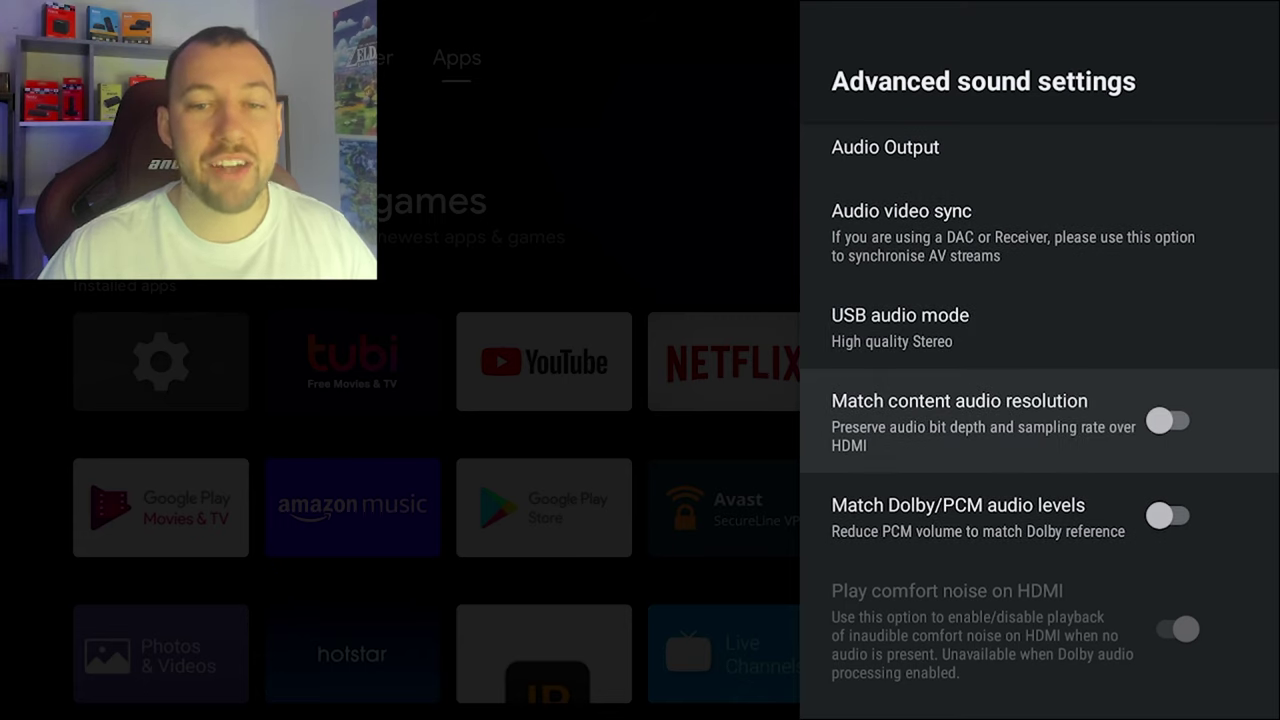
key("Down")
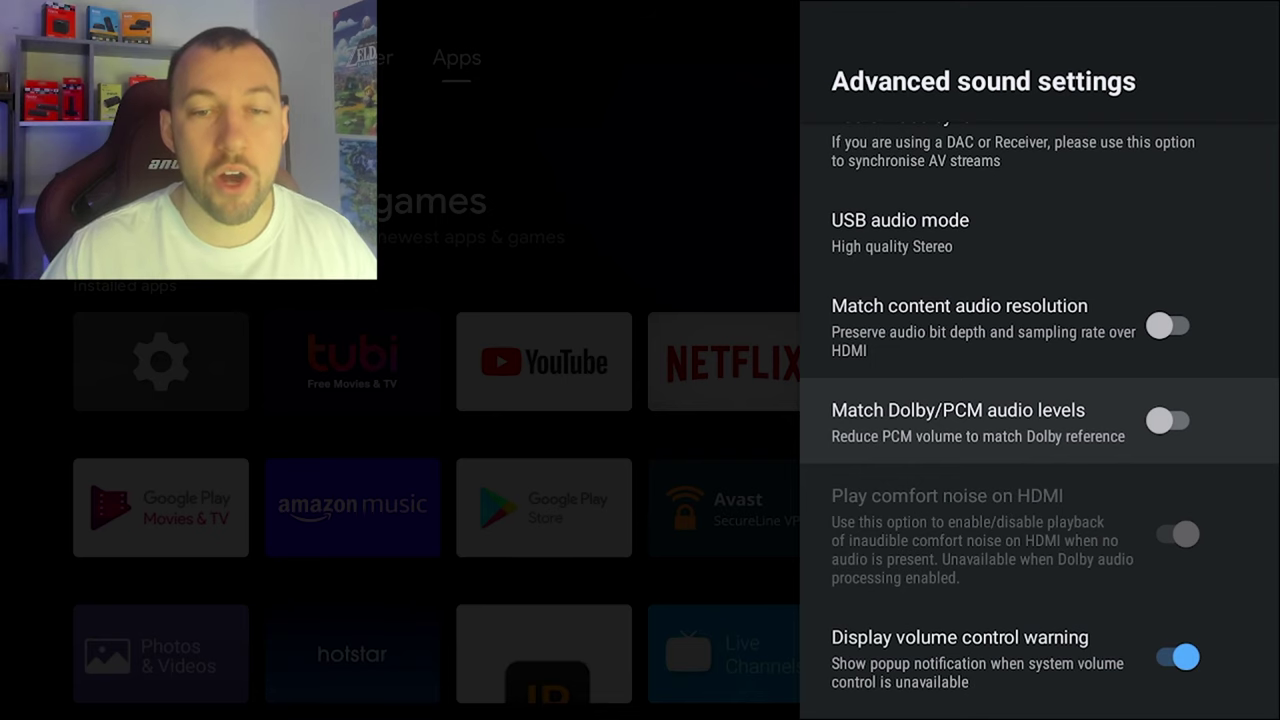
key("Down")
key("Down")
key("Down")
key("Down")
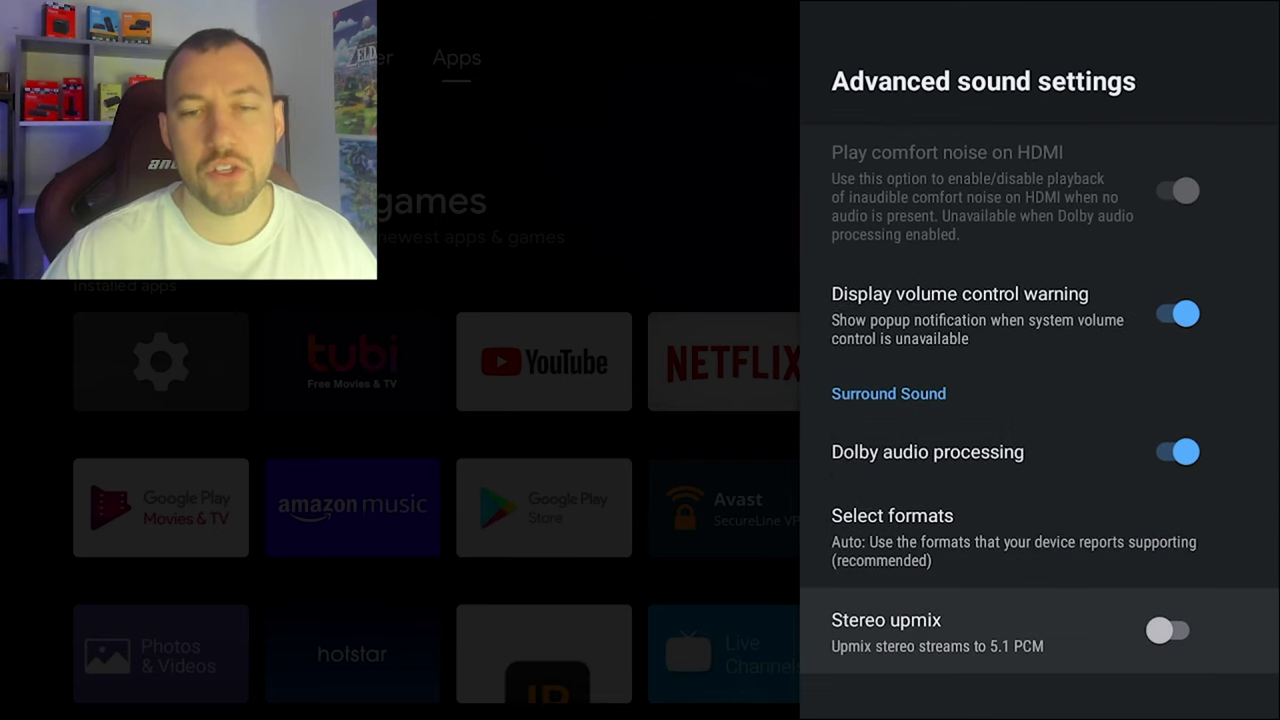
key("Escape")
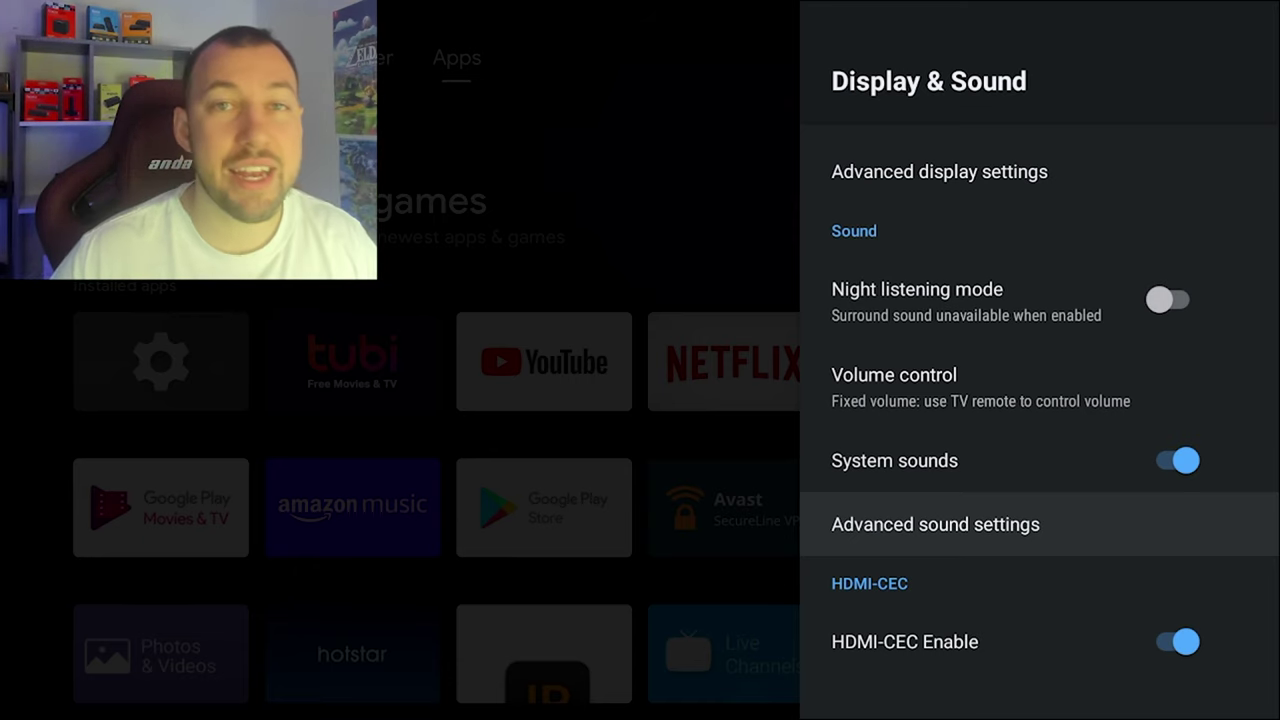
- Leave Display & Sound and open the System settings in Device Preferences
key("Escape")
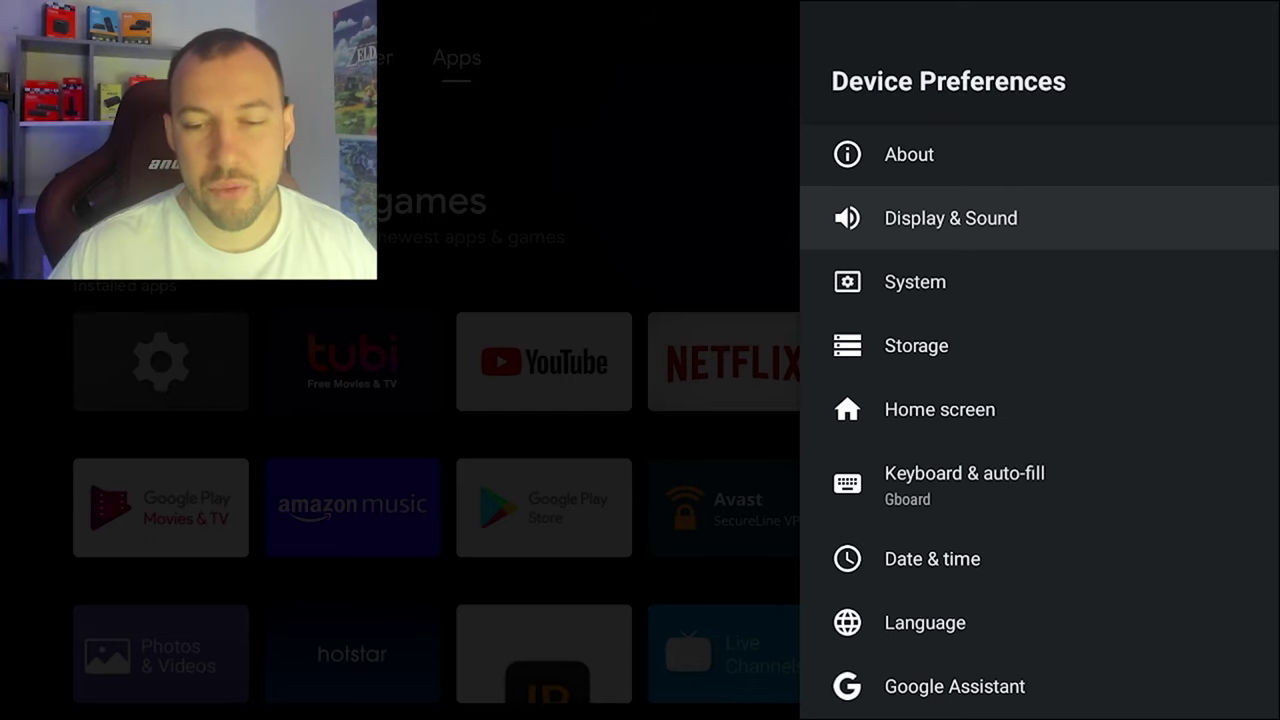
key("Down")
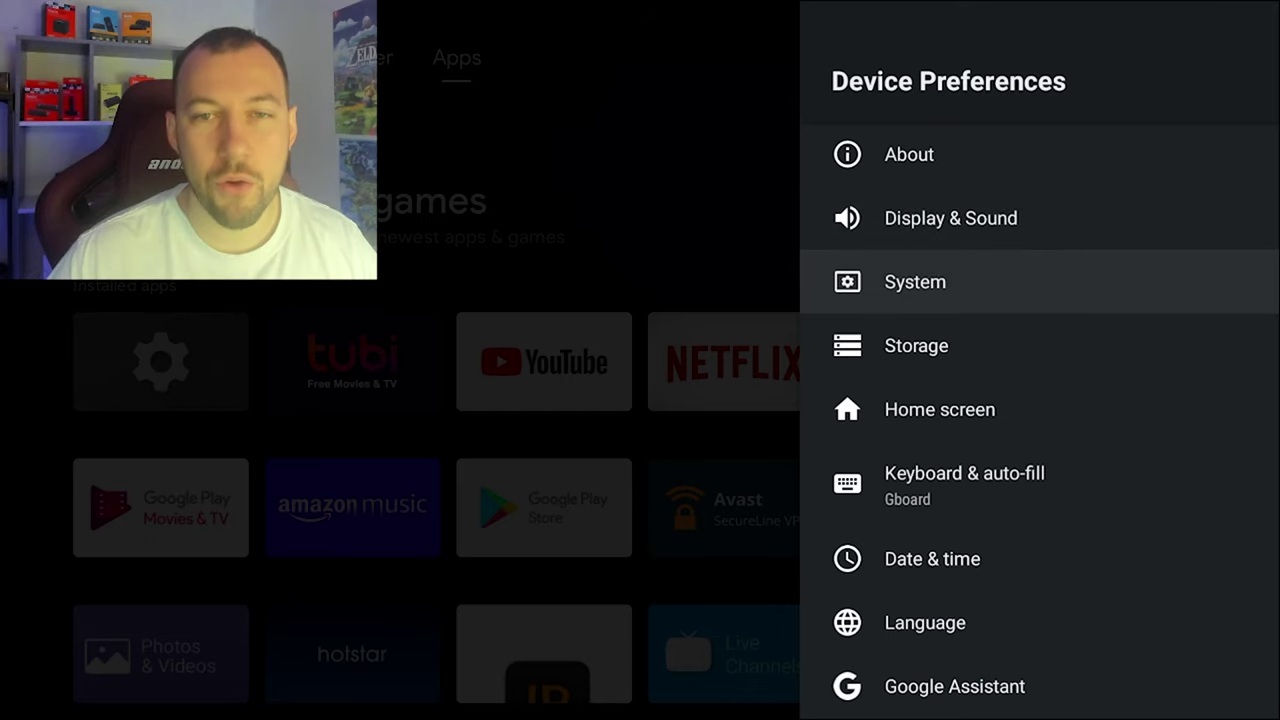
key("Return")
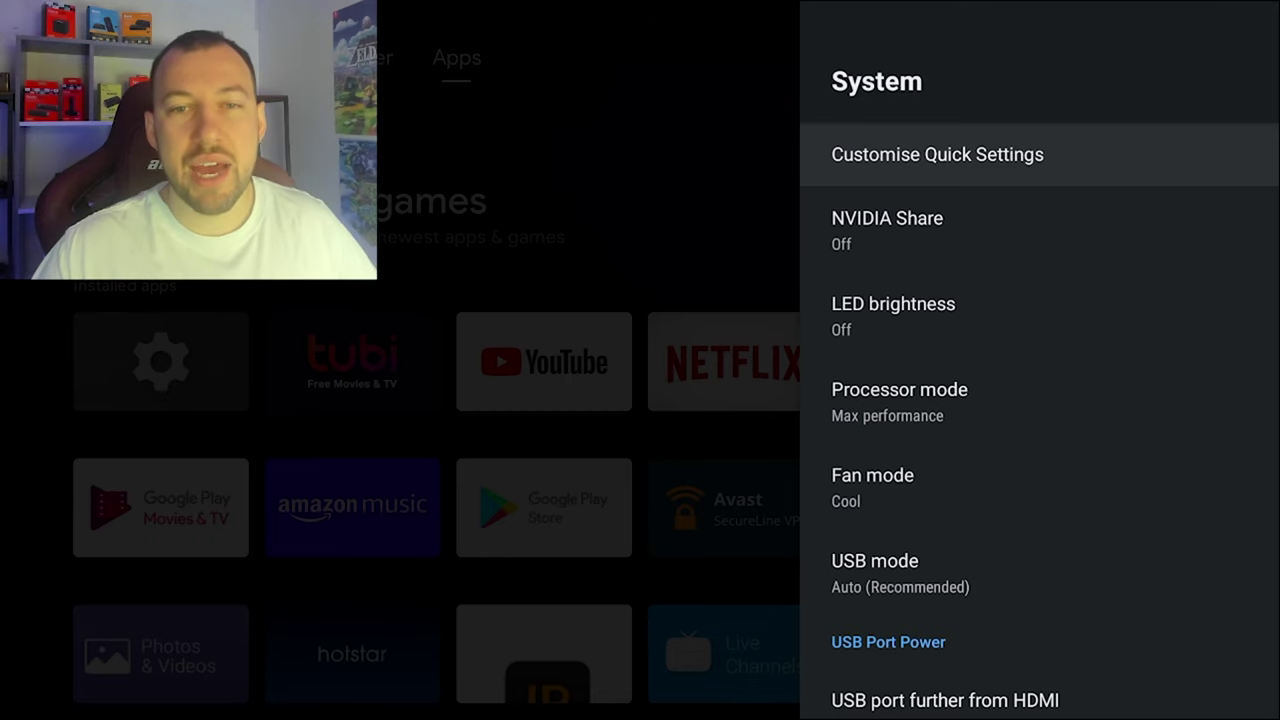
- Set the LED brightness to High
key("Down")
key("Down")
key("Return")
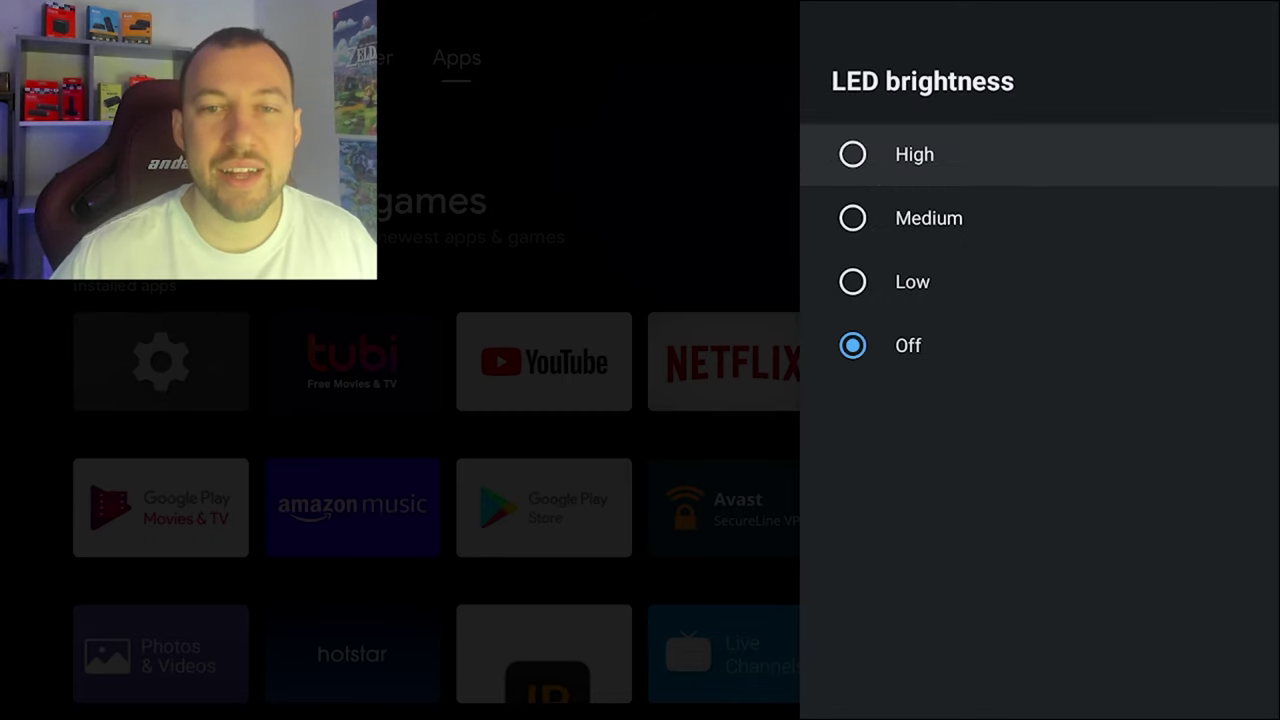
key("Return")
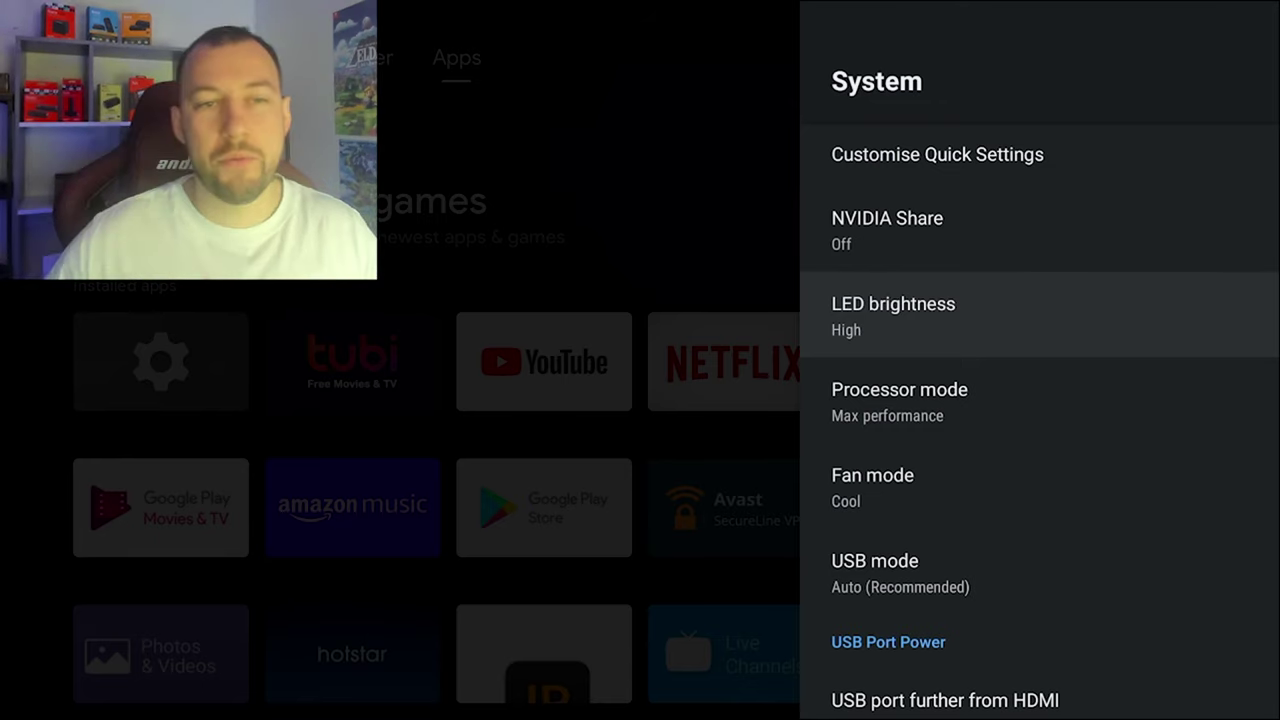
- Turn the LED light off by setting its brightness to Off
key("Return")
key("Down")
key("Down")
key("Down")
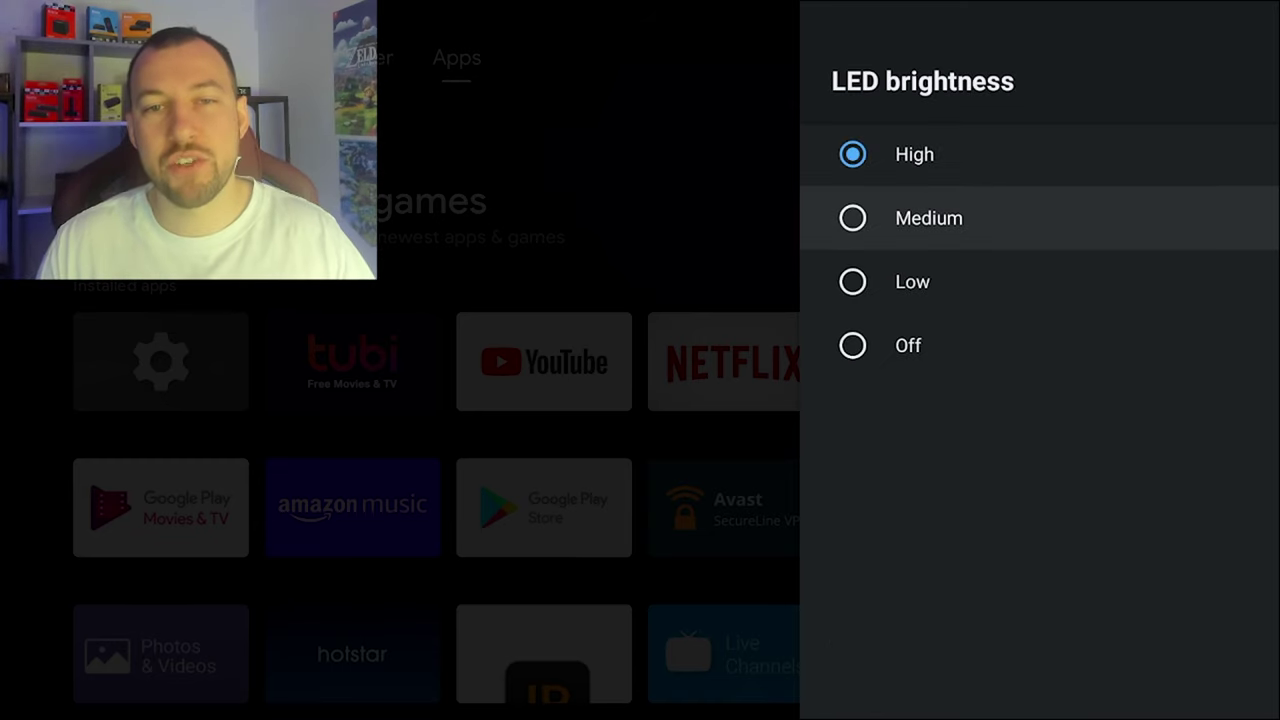
key("Return")
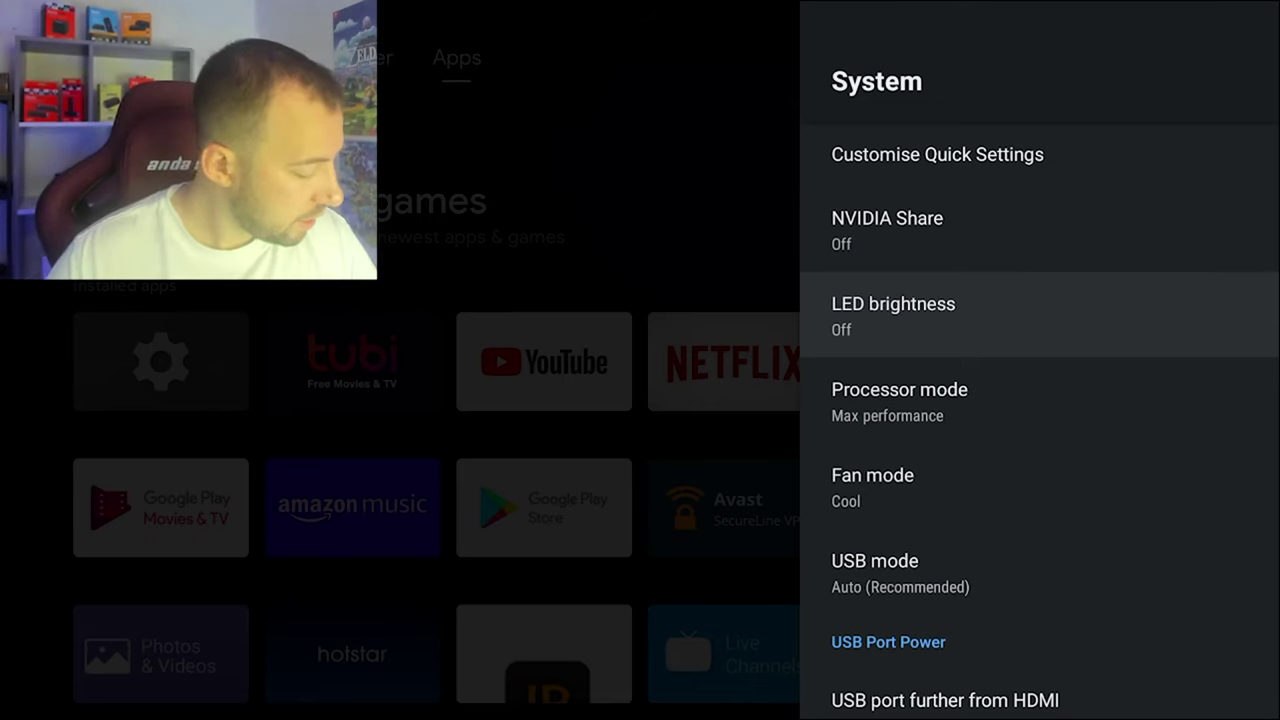
- Compare the Max performance and Optimised choices for Processor mode, keeping Max performance selected, and return to the System settings
key("Down")
key("Return")
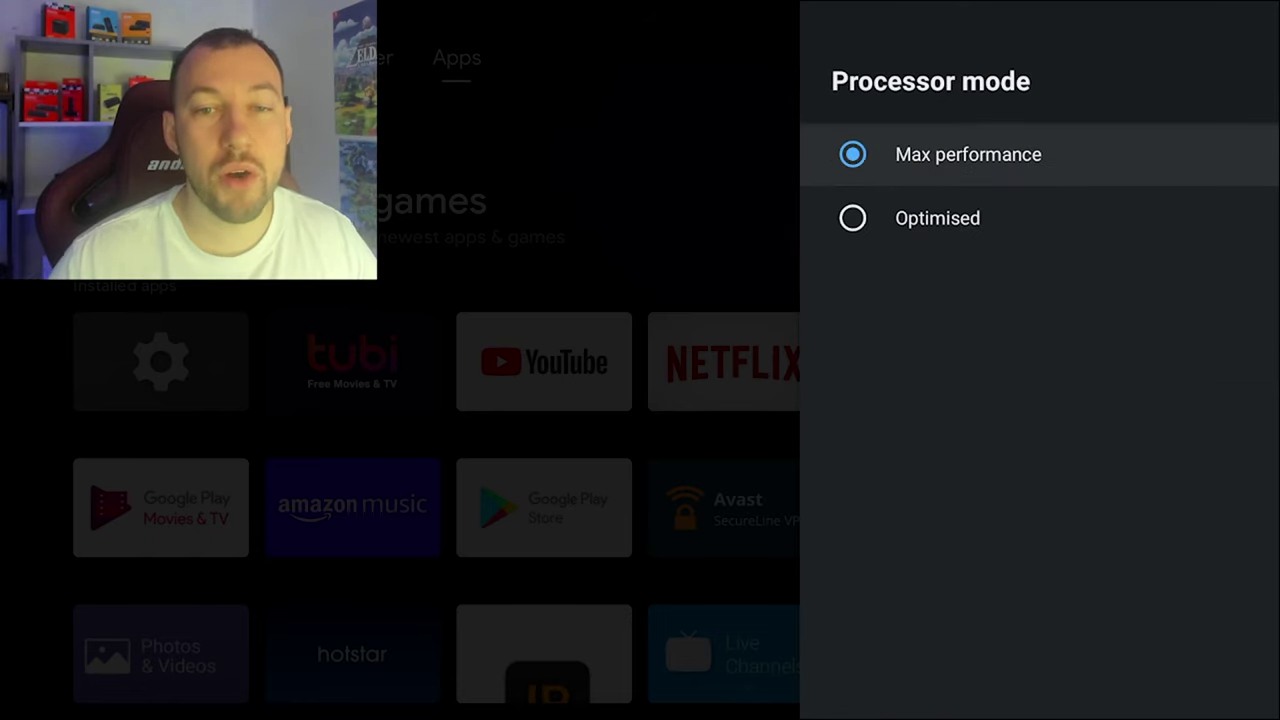
key("Down")
key("Up")
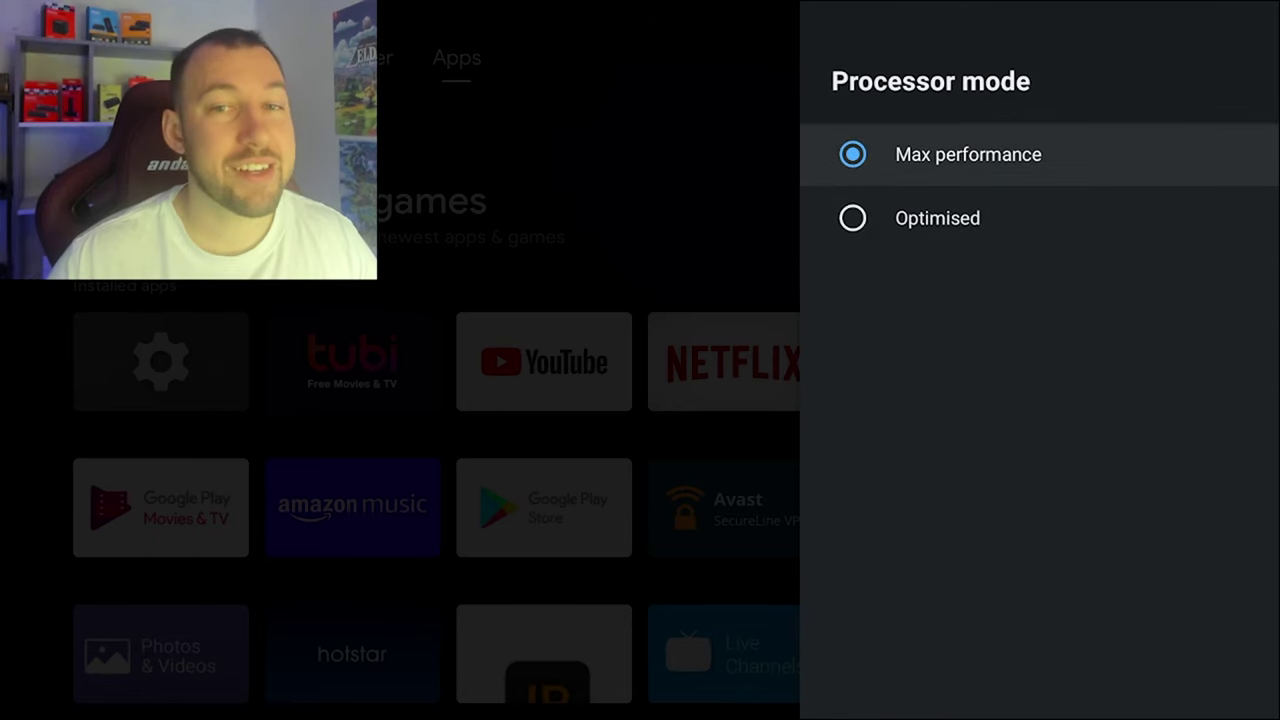
key("Down")
key("Escape")
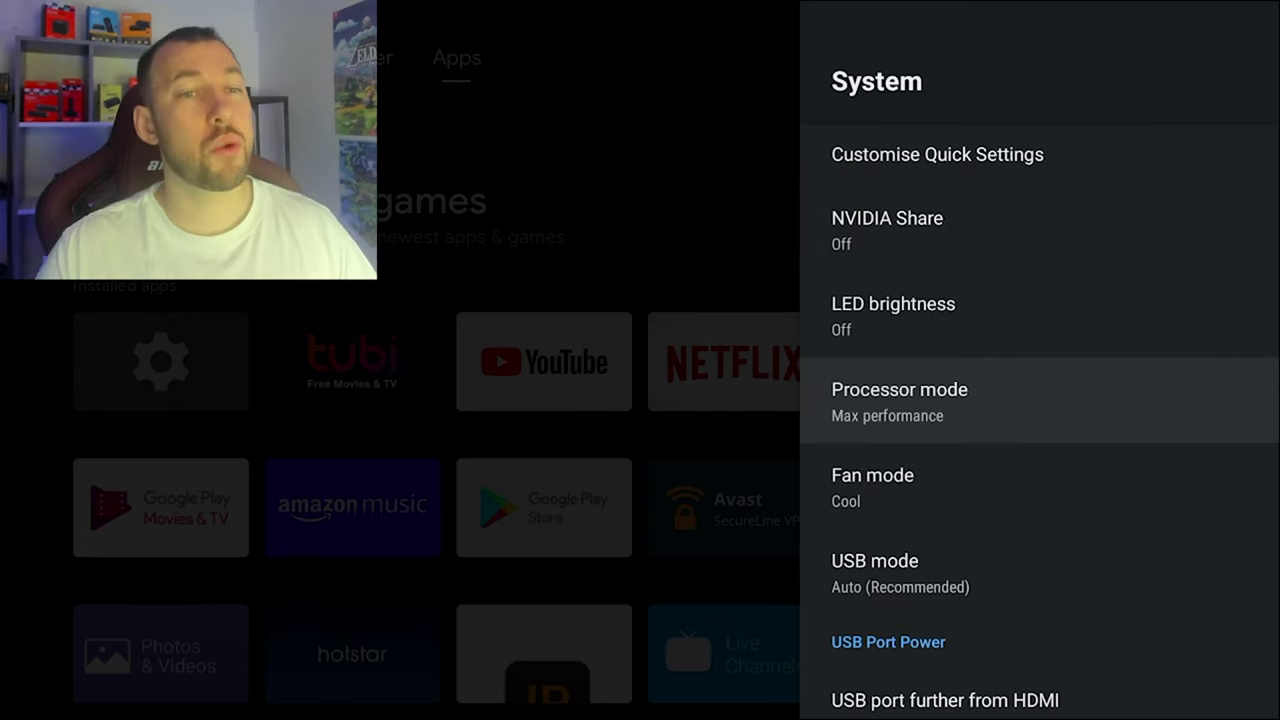
- Check the Cool and Quiet choices for Fan mode, keeping Cool selected, and return to the System settings
key("Down")
key("Return")
key("Down")
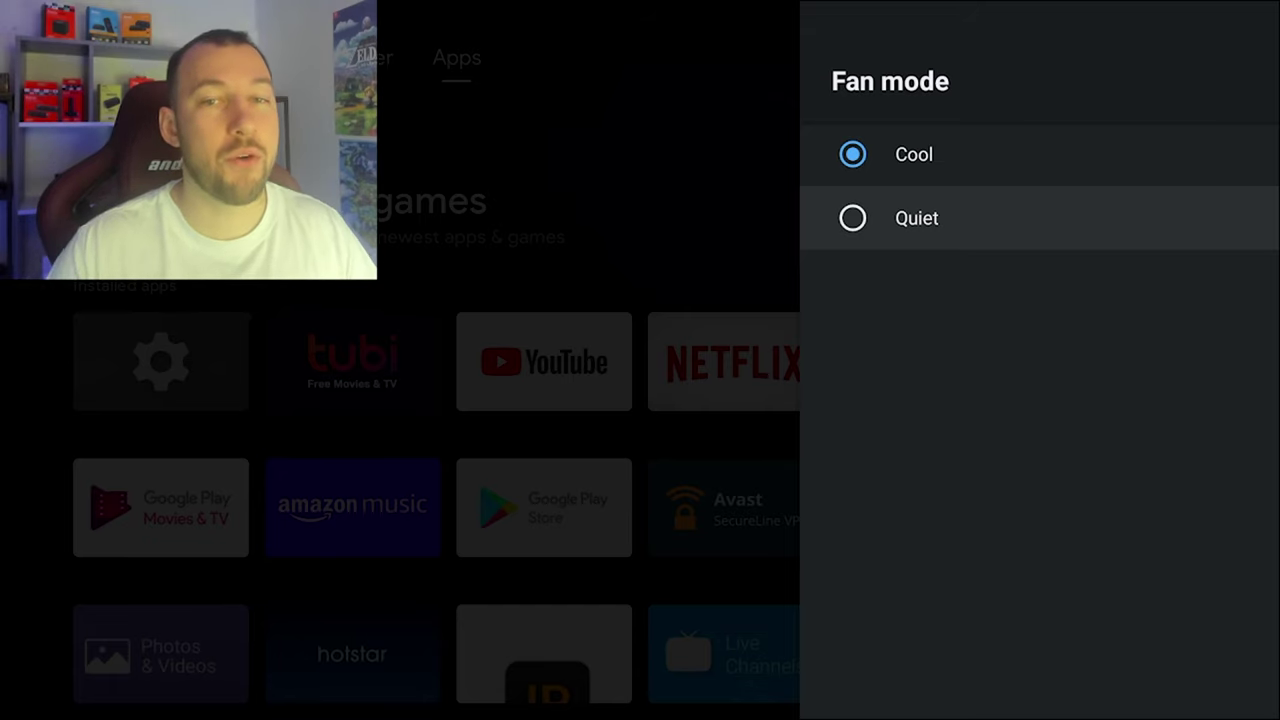
key("Escape")
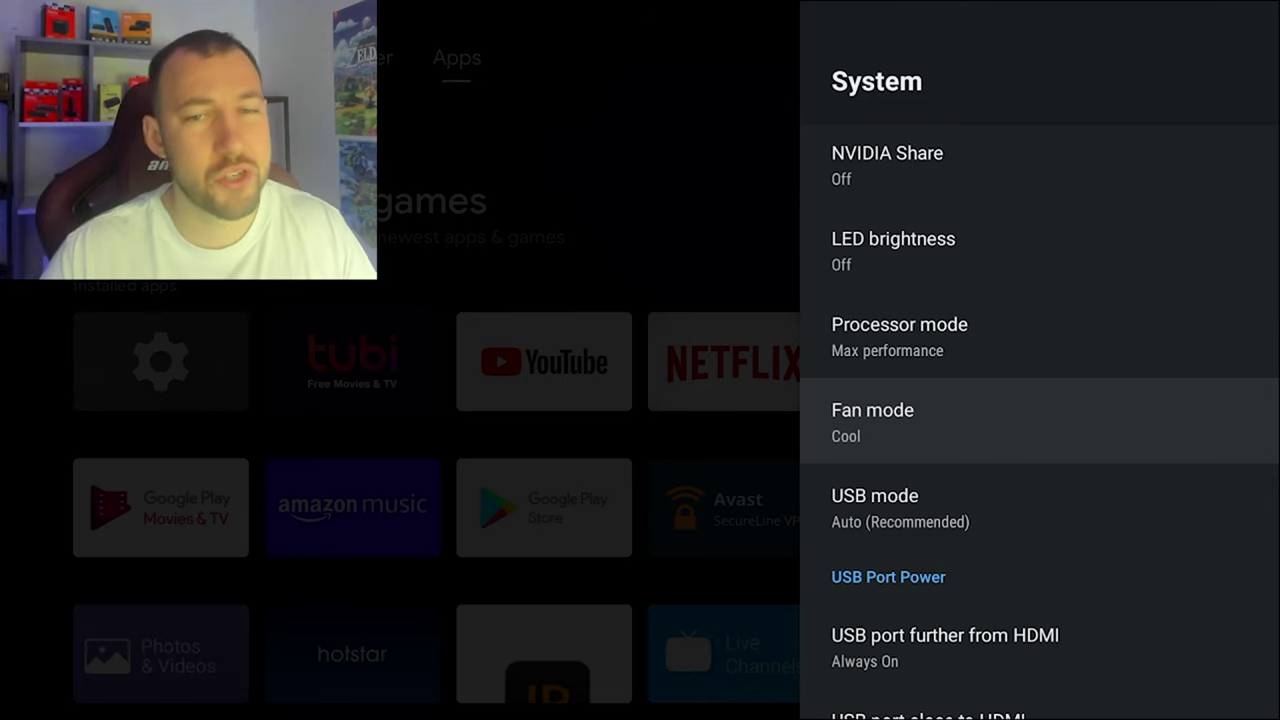
- Open USB mode and look over the available performance and compatibility options
key("Down")
key("Return")
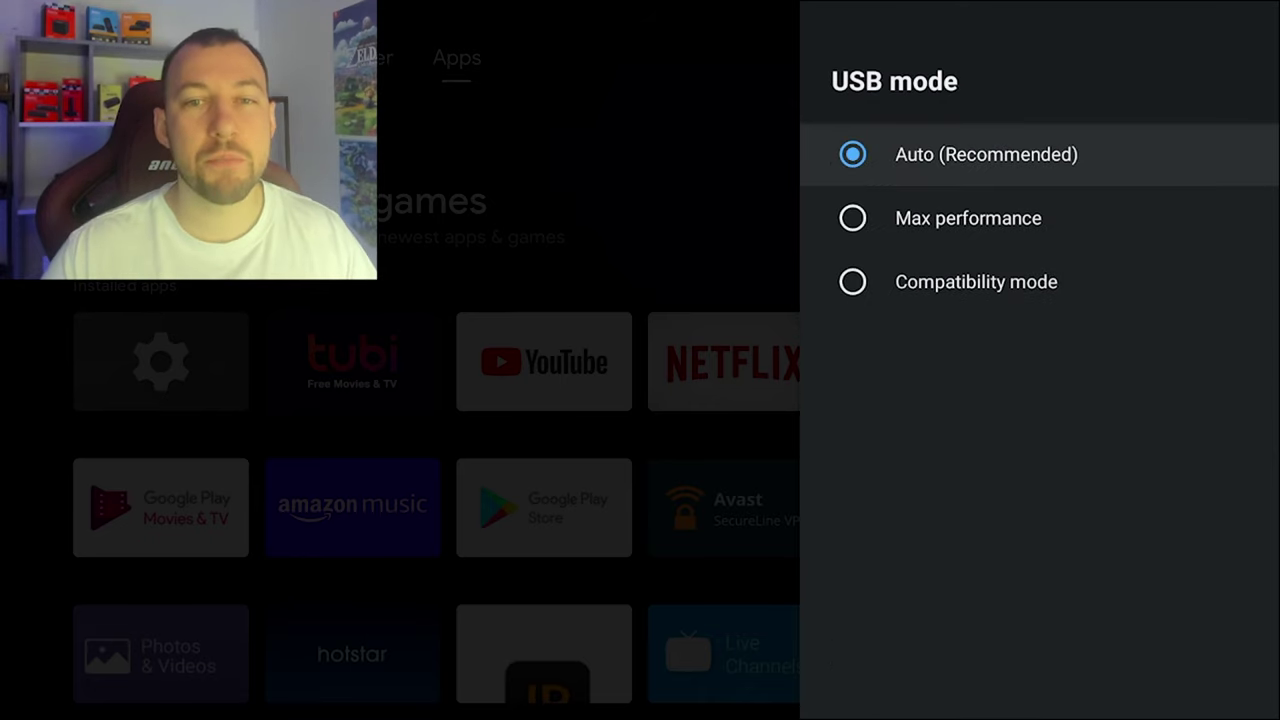
key("Down")
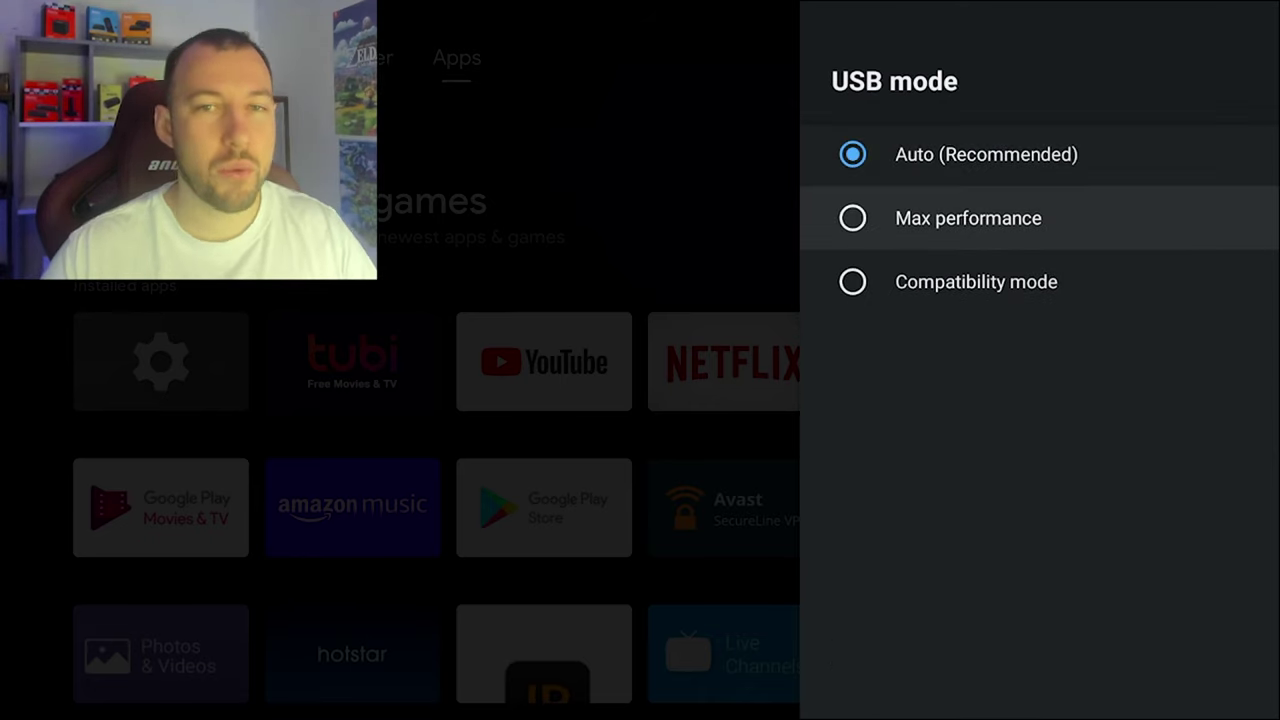